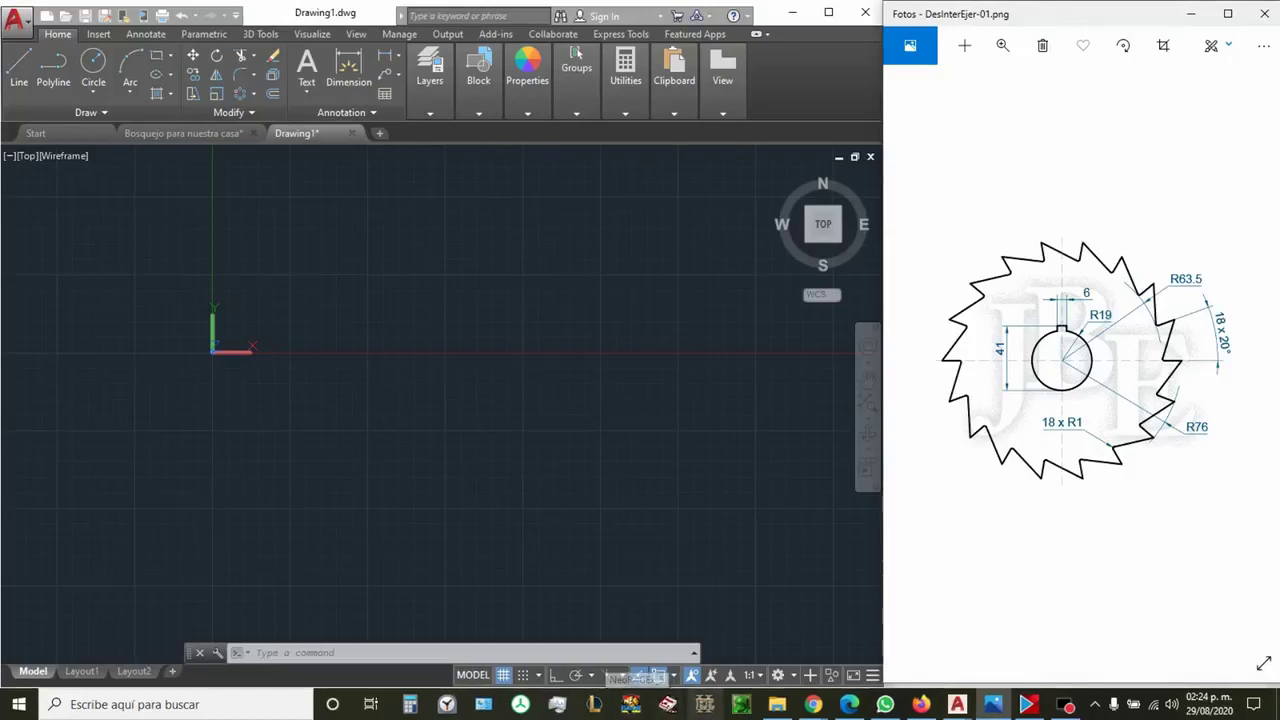
# Draw a radius-19 bore circle at a picked centre point and zoom in on it
pyautogui.click(575, 412)
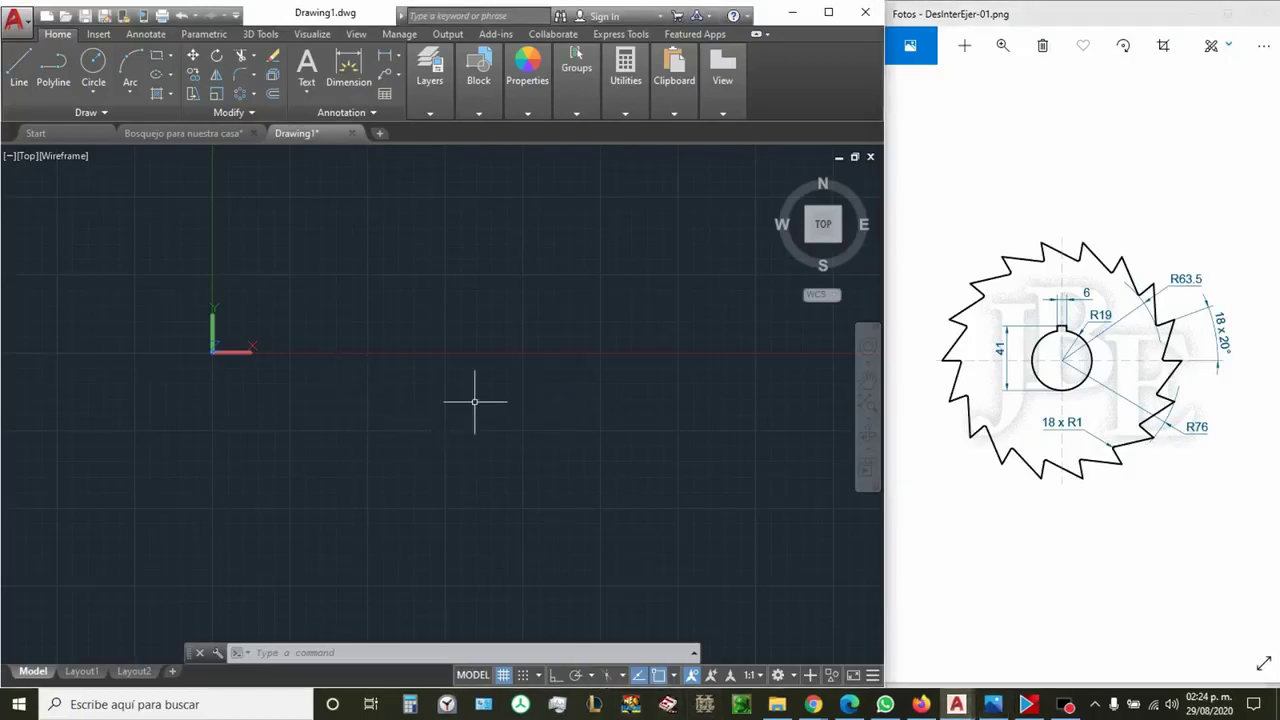
pyautogui.write('c')
pyautogui.press('Return')
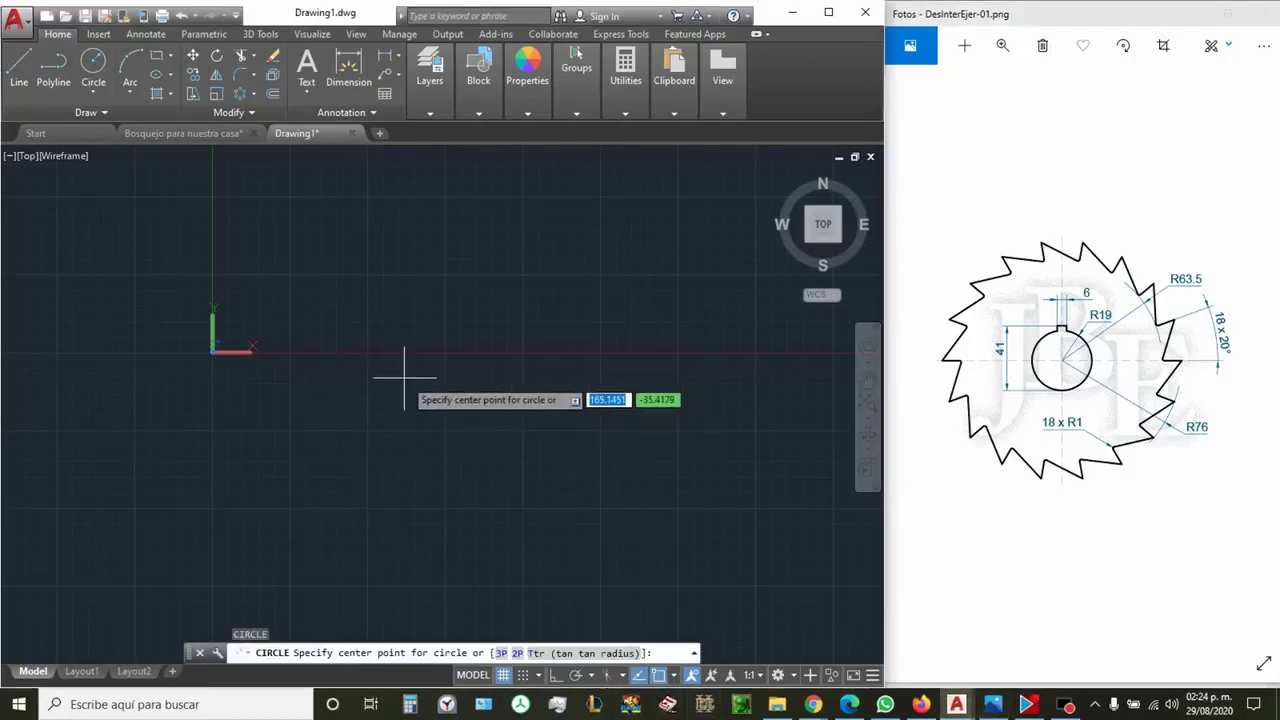
pyautogui.click(395, 370)
pyautogui.write('19')
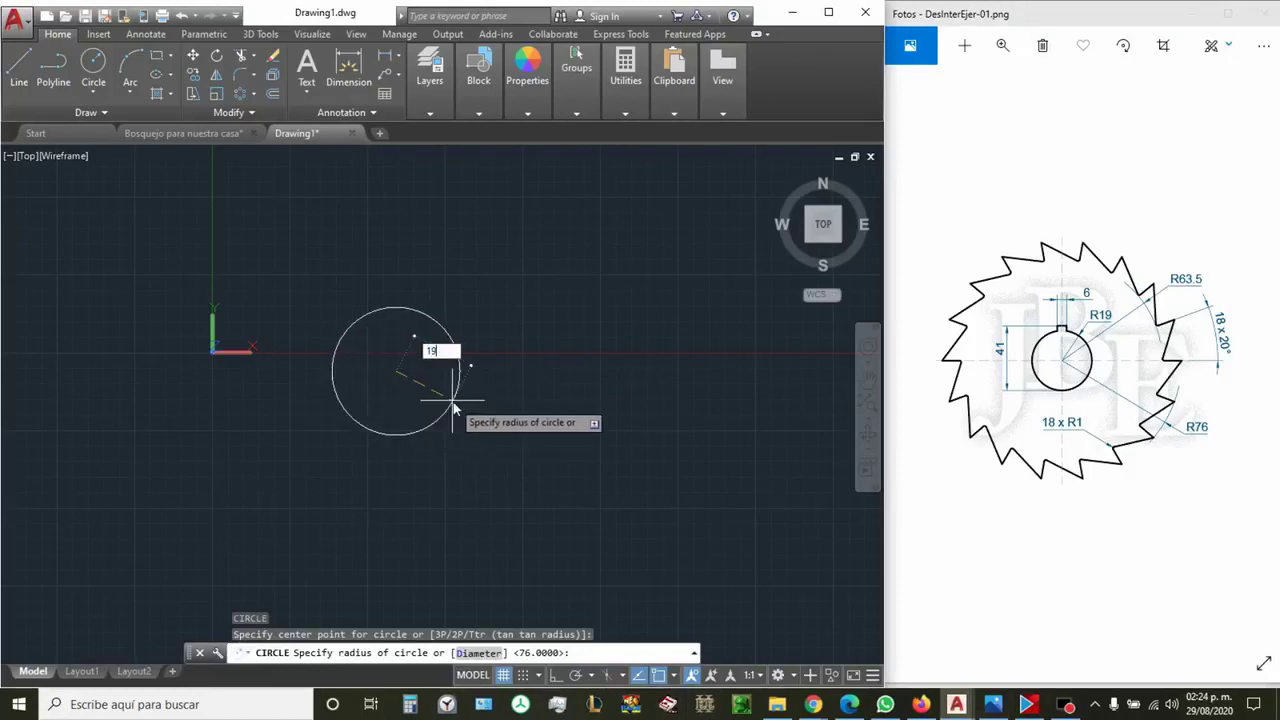
pyautogui.press('Return')
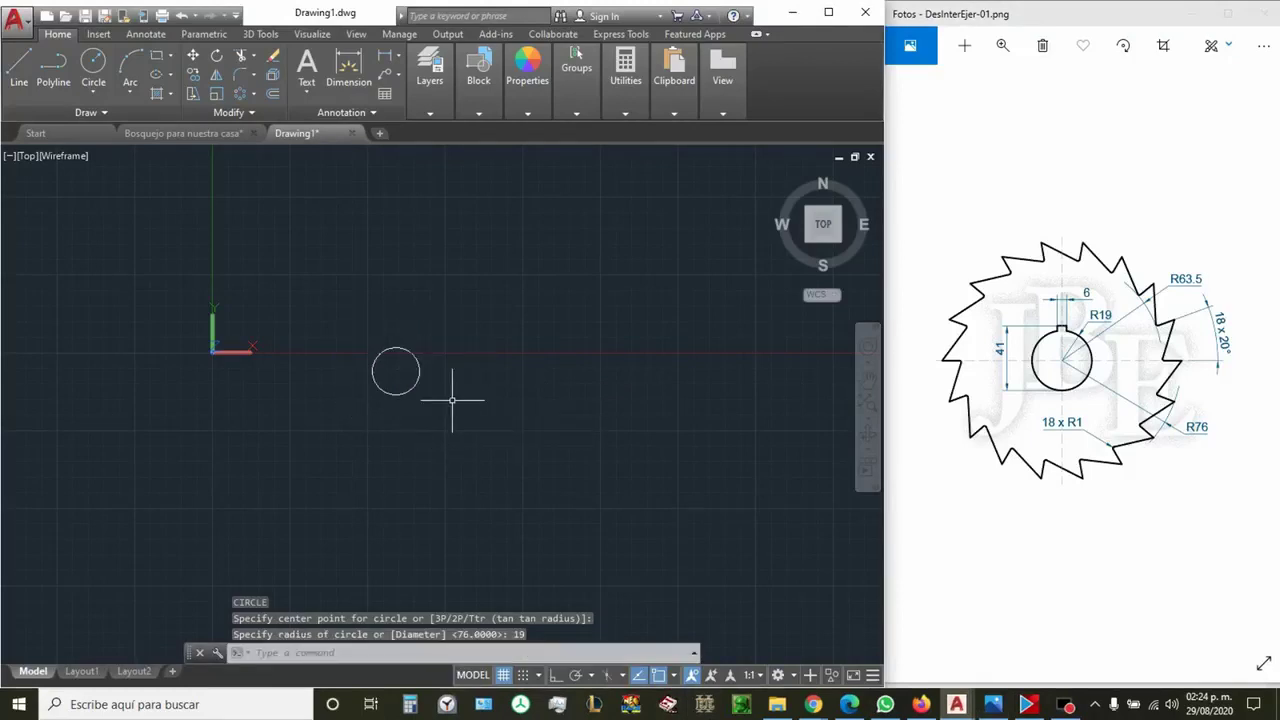
pyautogui.scroll(5, 395, 371)
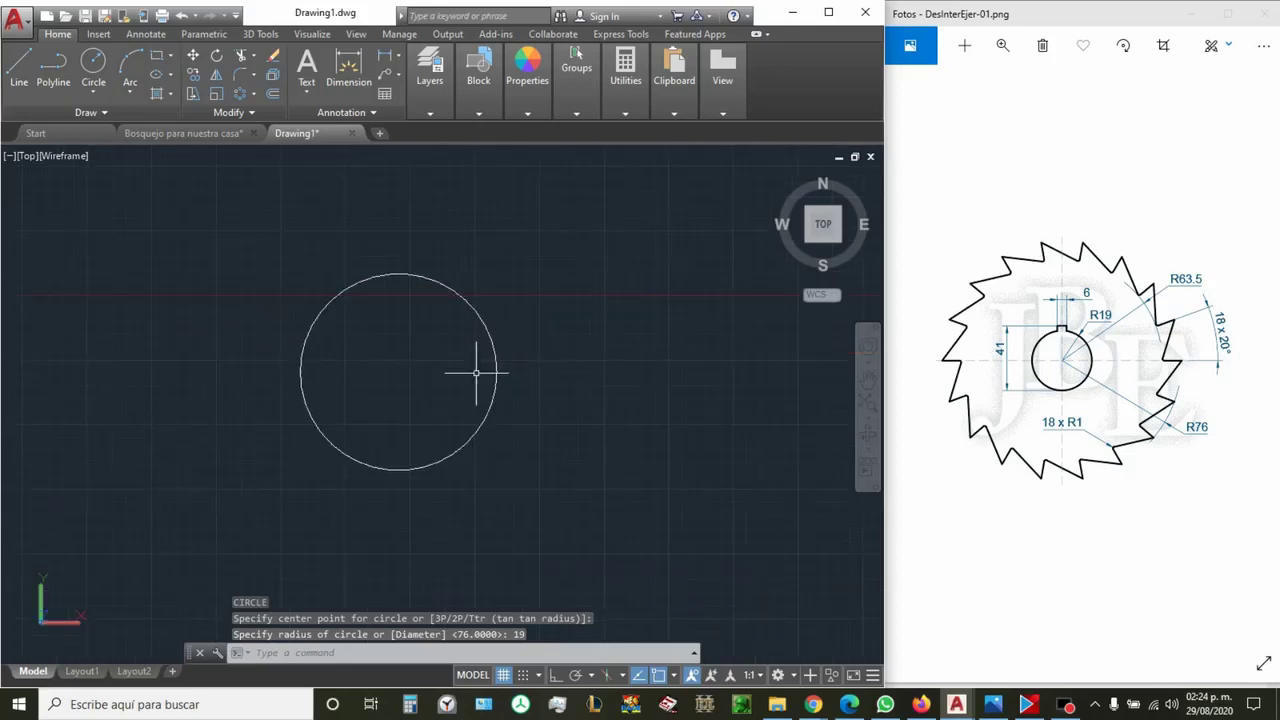
pyautogui.scroll(1, 450, 390)
pyautogui.write('l')
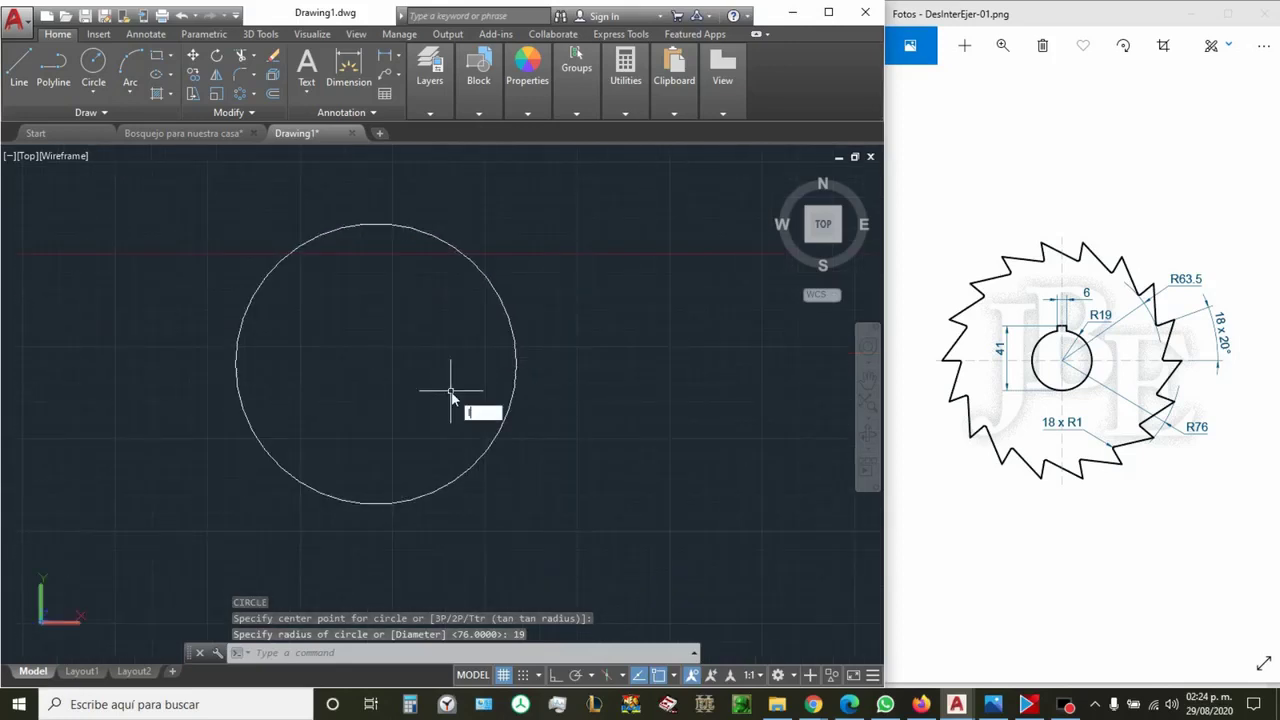
pyautogui.press('Return')
# Draw a 41-long vertical line up from the circle's bottom quadrant with Ortho on
pyautogui.keyDown('shift'); pyautogui.rightClick(375, 493); pyautogui.keyUp('shift')
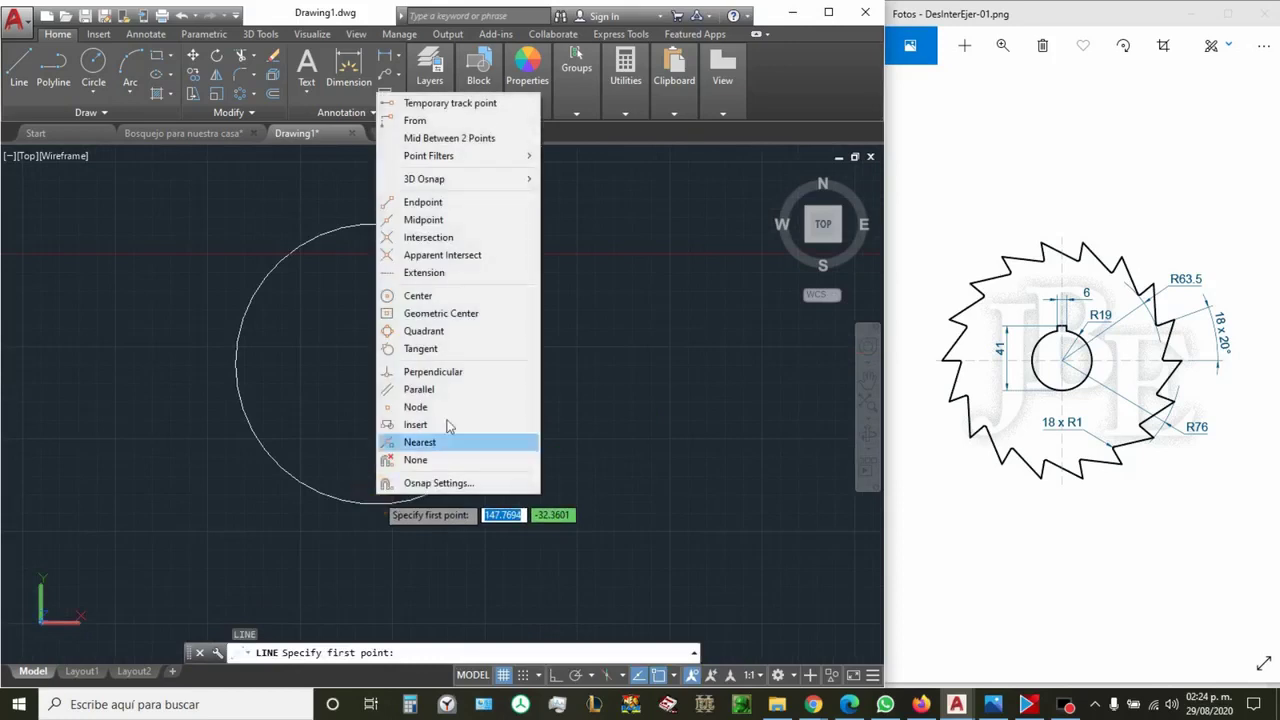
pyautogui.click(457, 330)
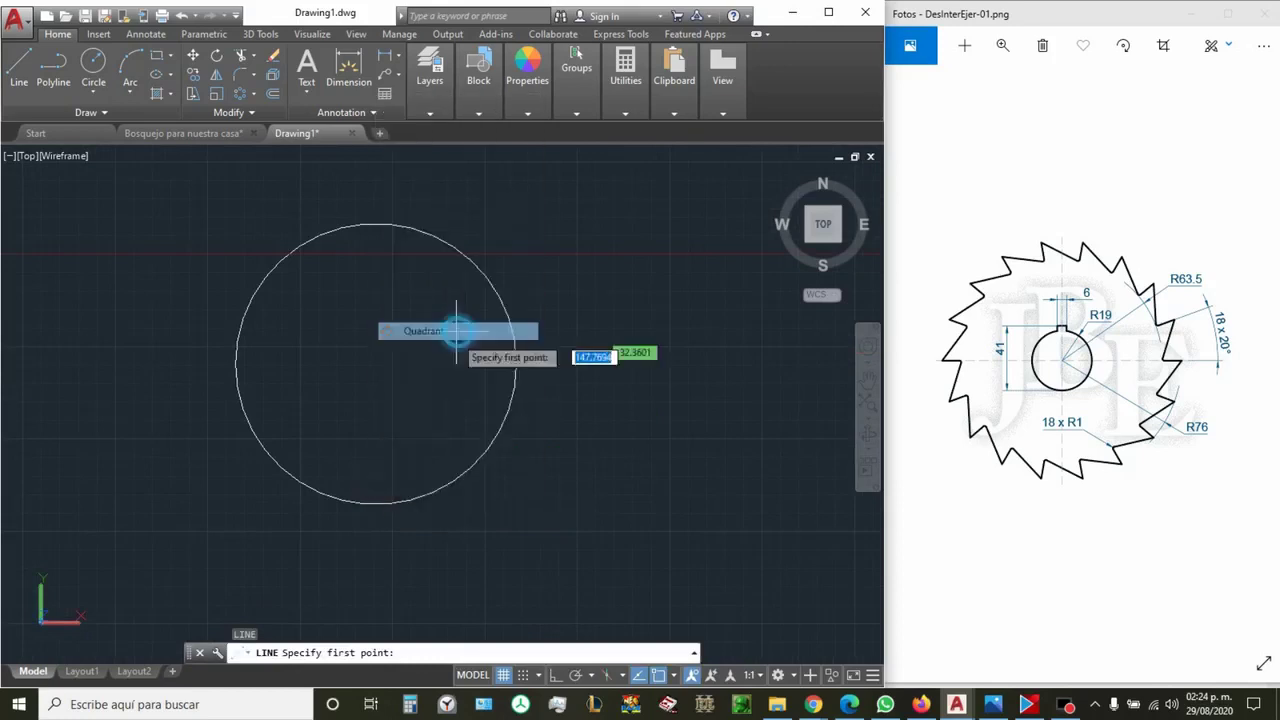
pyautogui.click(376, 503)
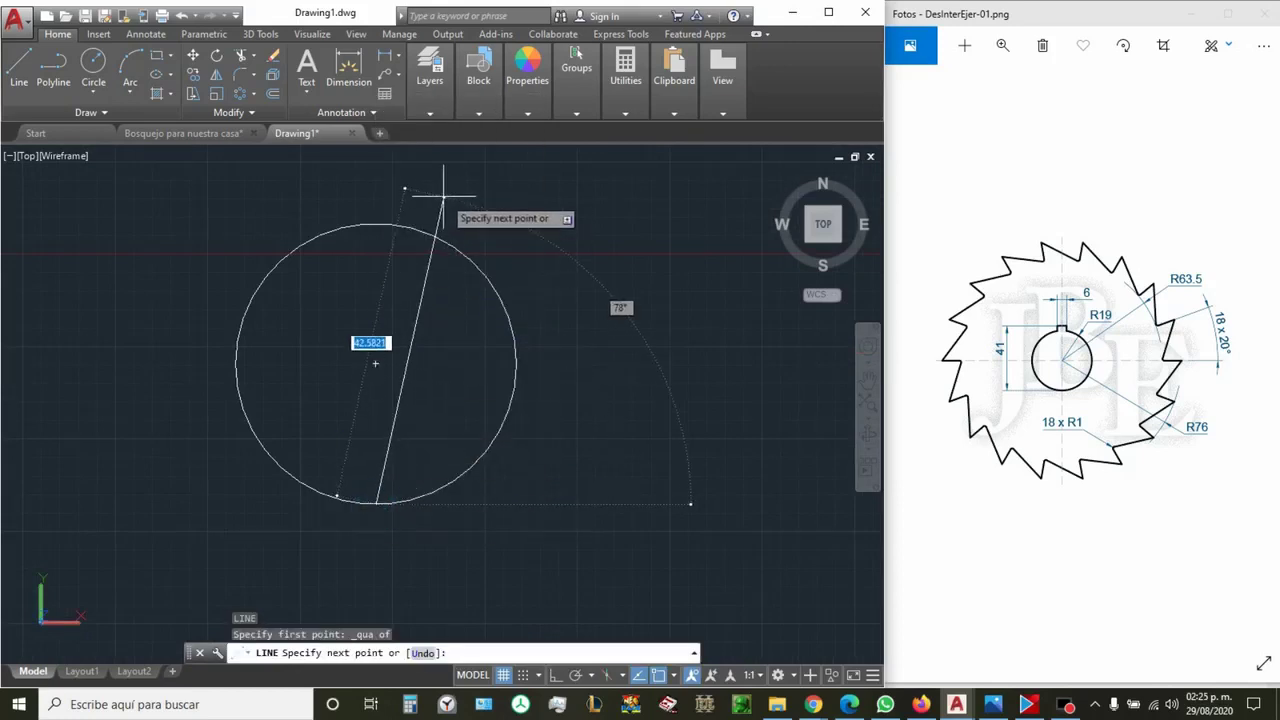
pyautogui.press('F8')
pyautogui.write('41')
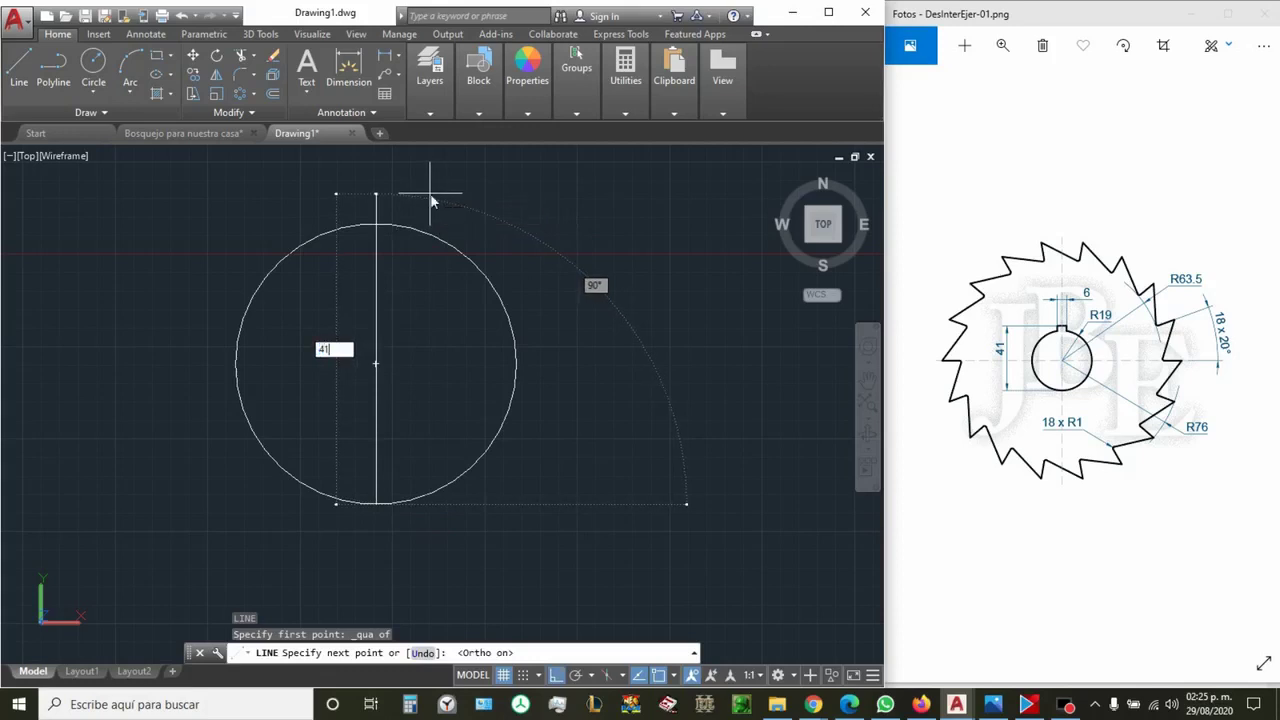
pyautogui.press('Return')
pyautogui.press('Escape')
pyautogui.scroll(2, 355, 177)
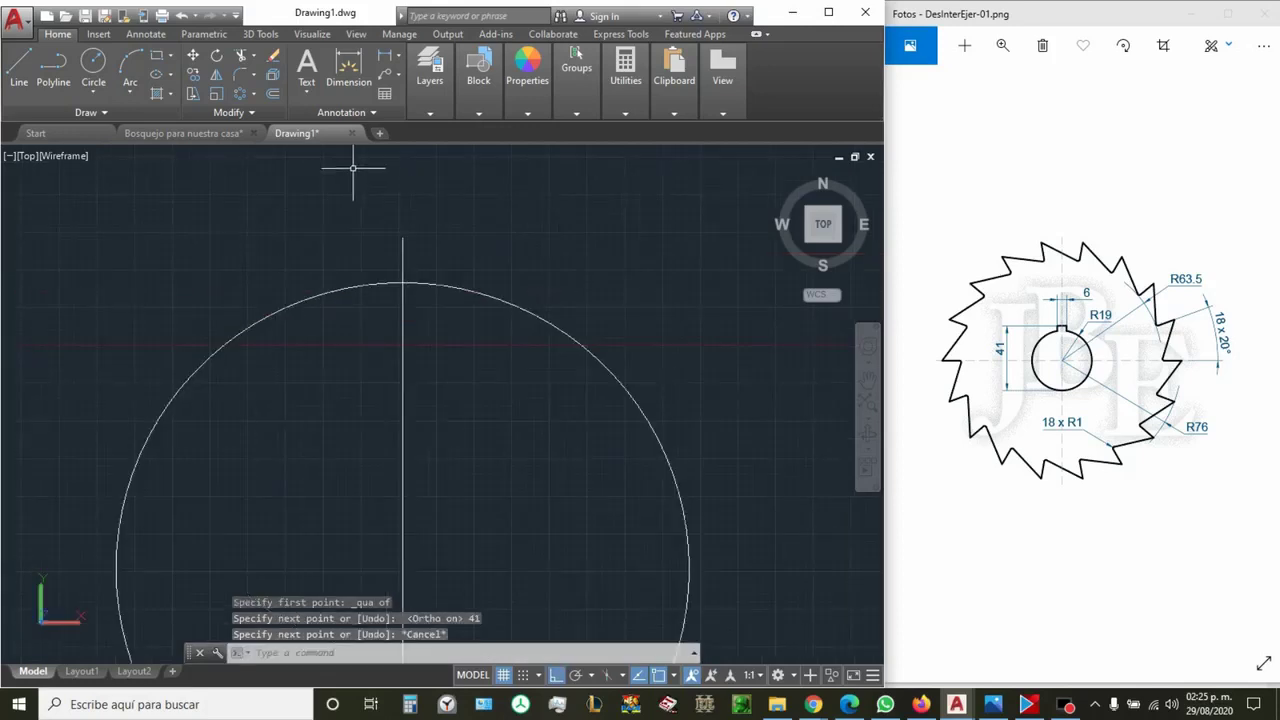
pyautogui.scroll(3, 381, 189)
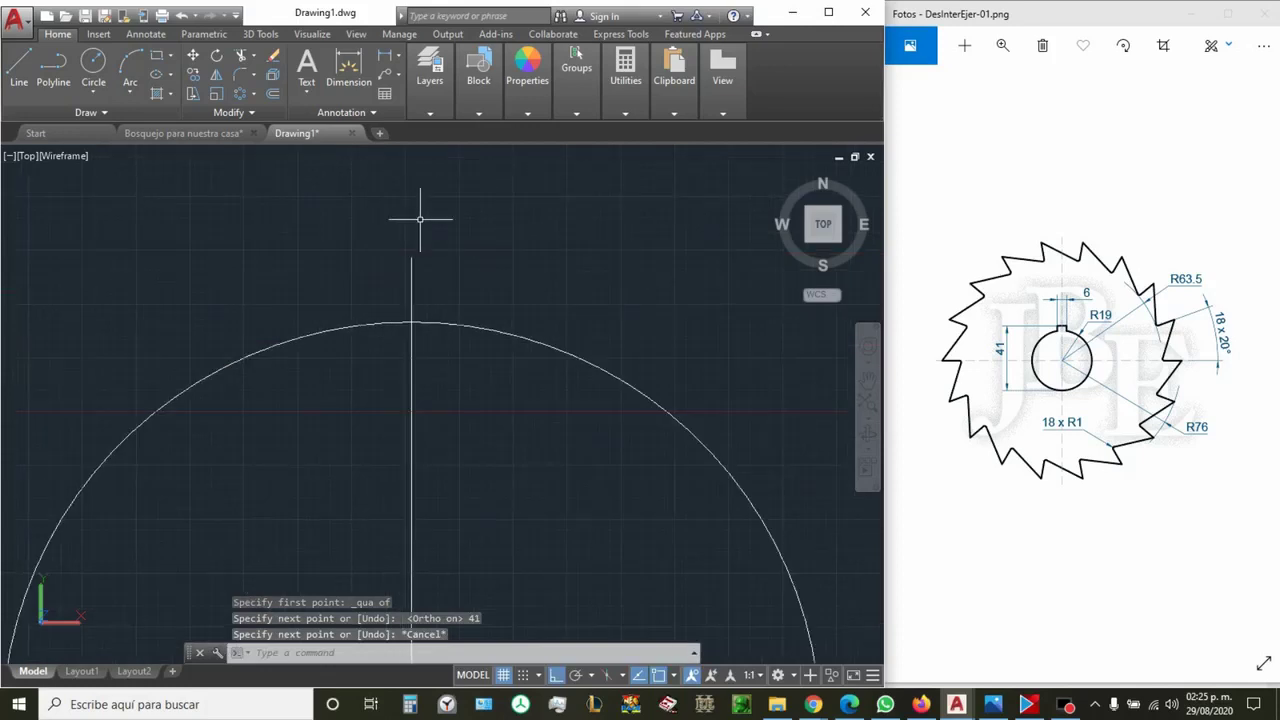
# Draw a separate 6-long horizontal line above the circle
pyautogui.press('Return')
pyautogui.click(504, 235)
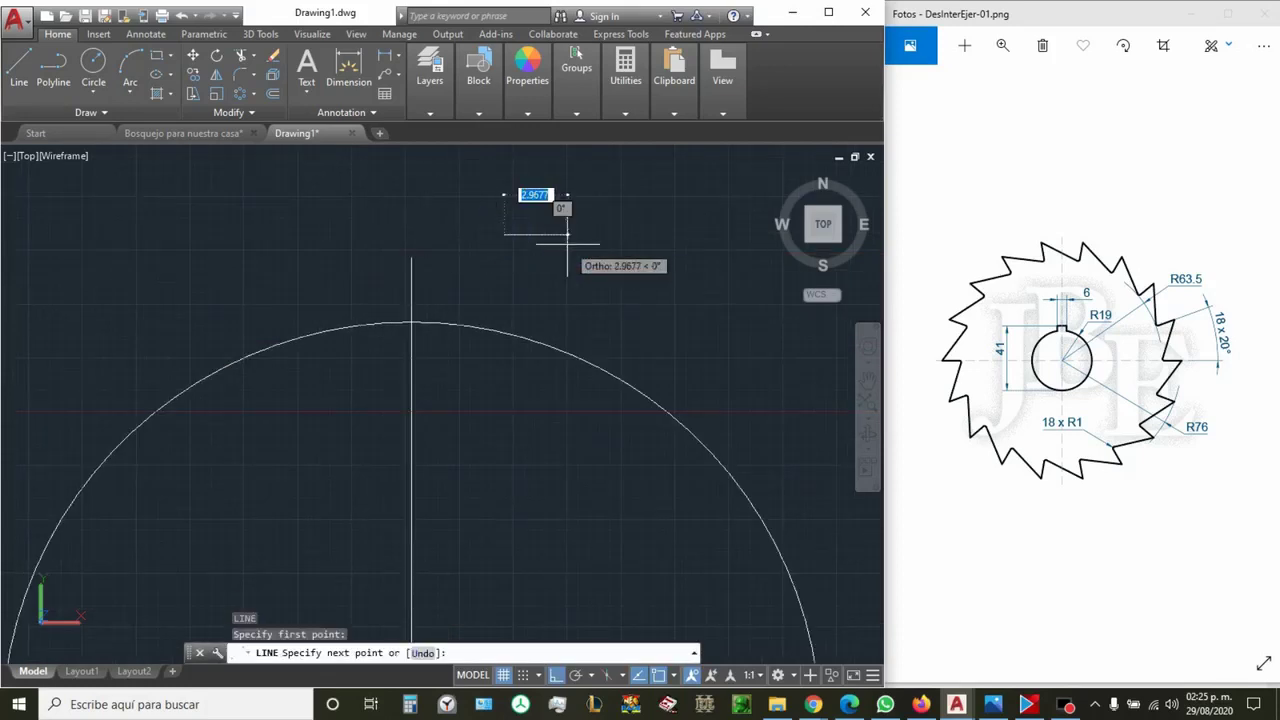
pyautogui.write('6')
pyautogui.press('Return')
pyautogui.press('Escape')
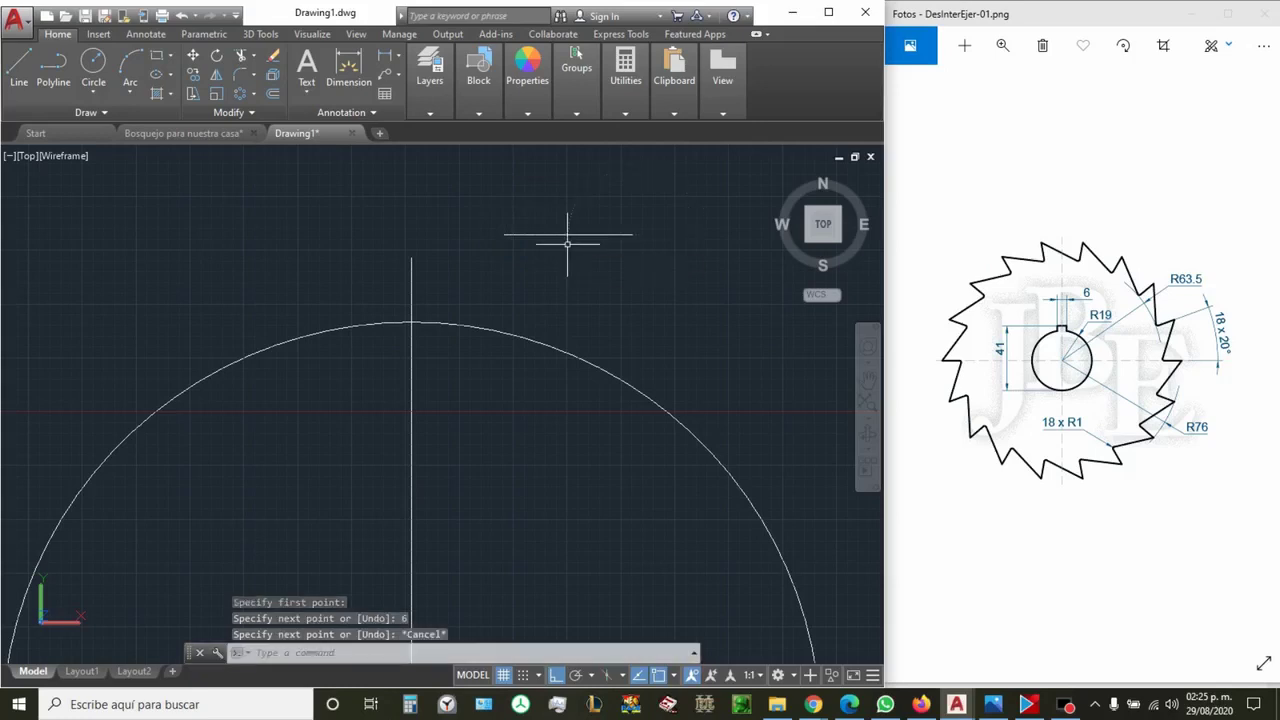
pyautogui.click(594, 257)
# Move the 6-long line so its midpoint sits on the vertical line's top end
pyautogui.click(504, 208)
pyautogui.press('Return')
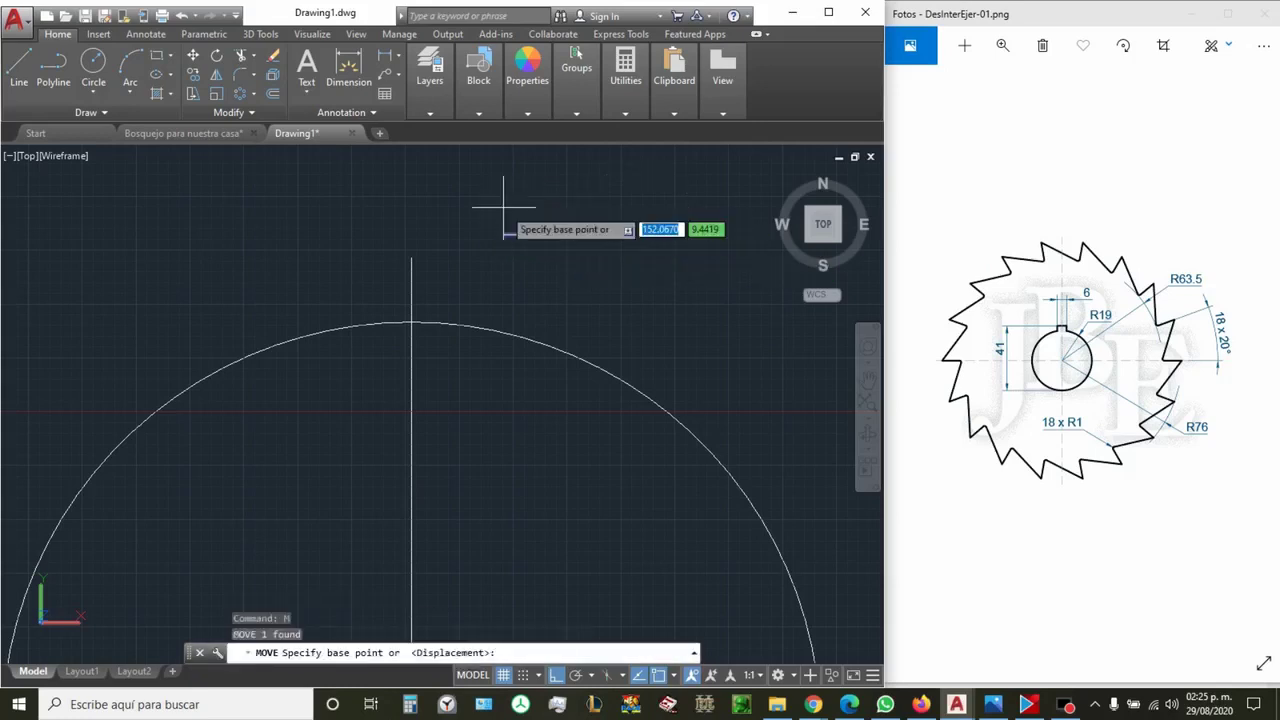
pyautogui.keyDown('shift'); pyautogui.rightClick(503, 208); pyautogui.keyUp('shift')
pyautogui.click(580, 337)
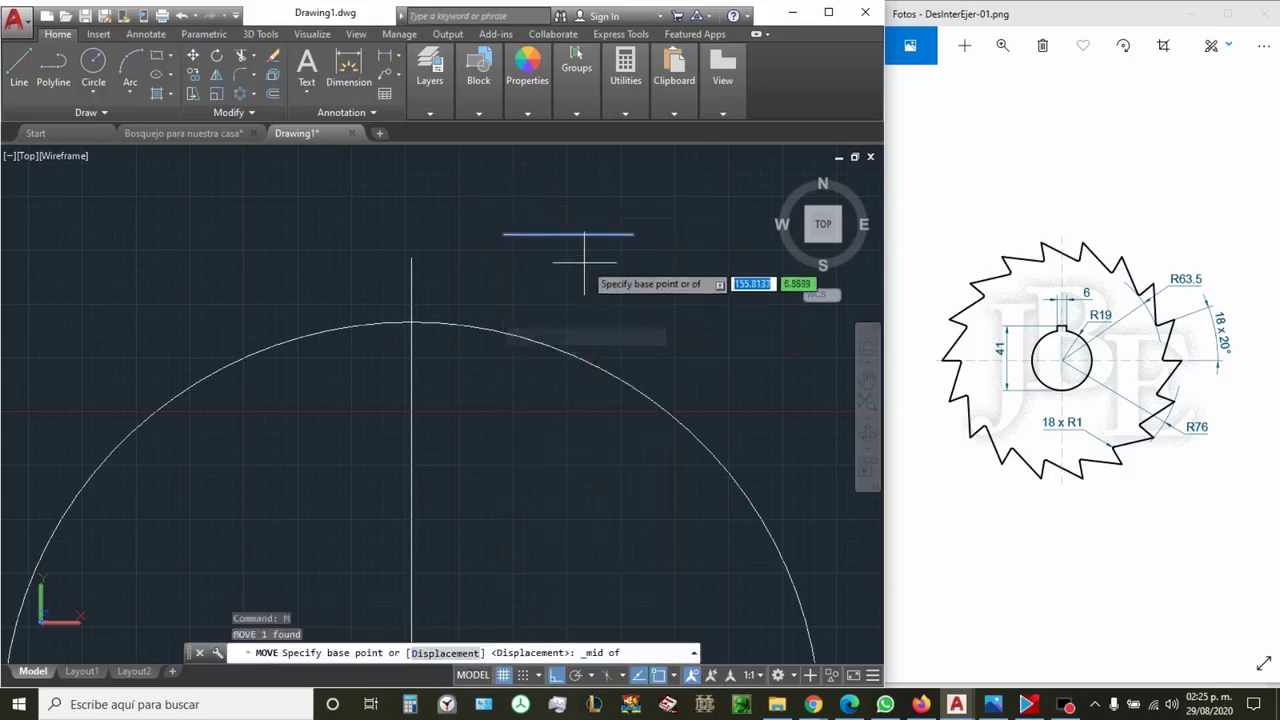
pyautogui.click(575, 237)
pyautogui.click(413, 258)
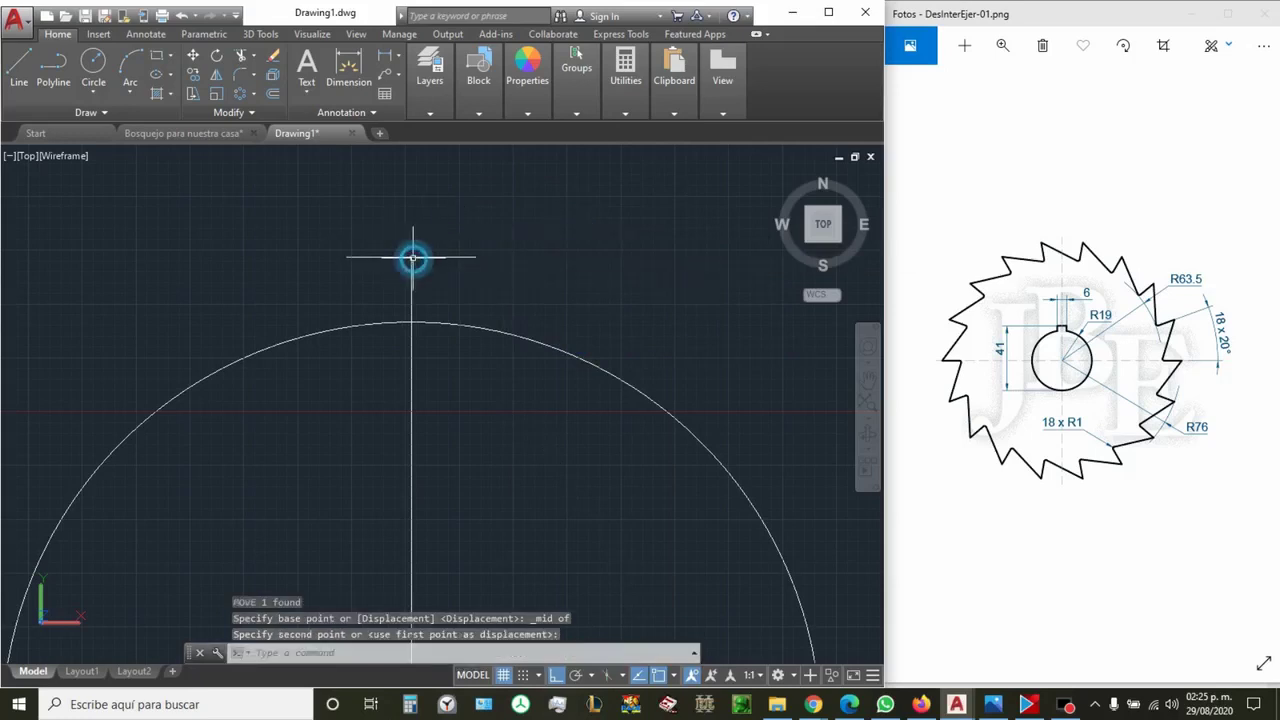
pyautogui.press('Escape')
# Draw the keyway's right side from the short line's right end down into the circle
pyautogui.press('Return')
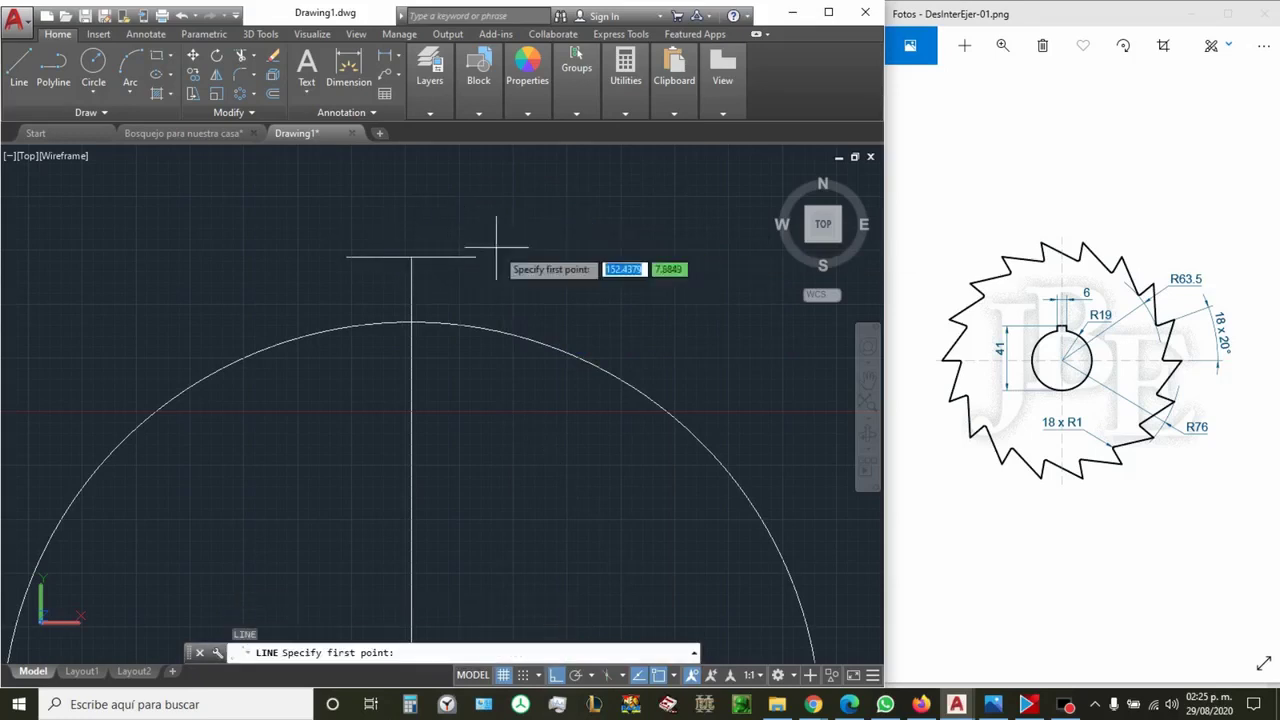
pyautogui.click(476, 257)
pyautogui.click(492, 399)
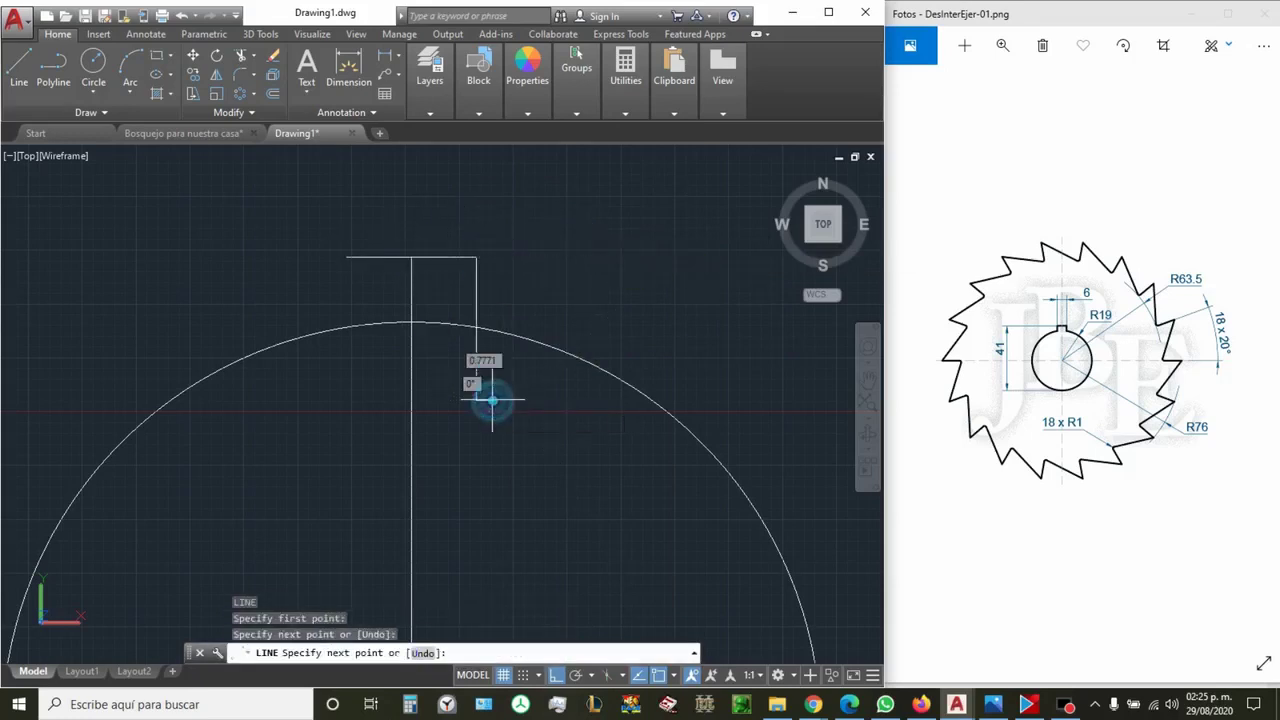
pyautogui.press('Escape')
# Mirror the right keyway side across the vertical centre line, keeping the original
pyautogui.write('r')
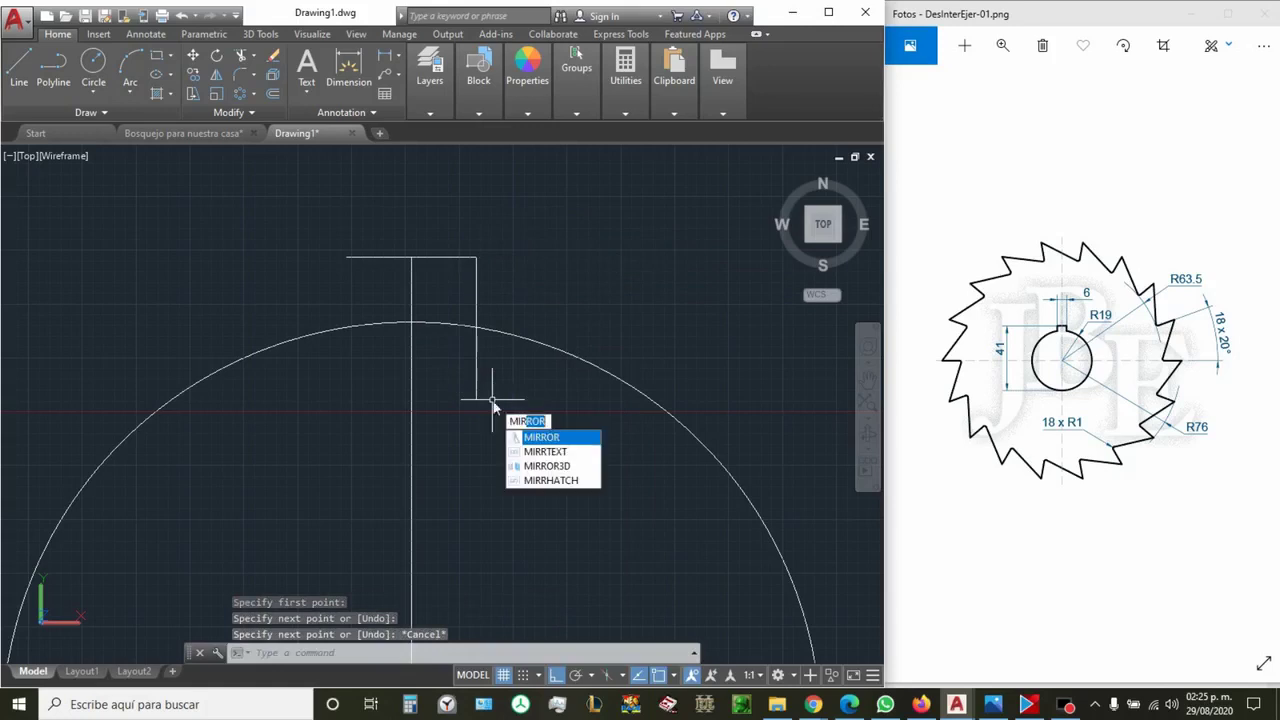
pyautogui.press('Return')
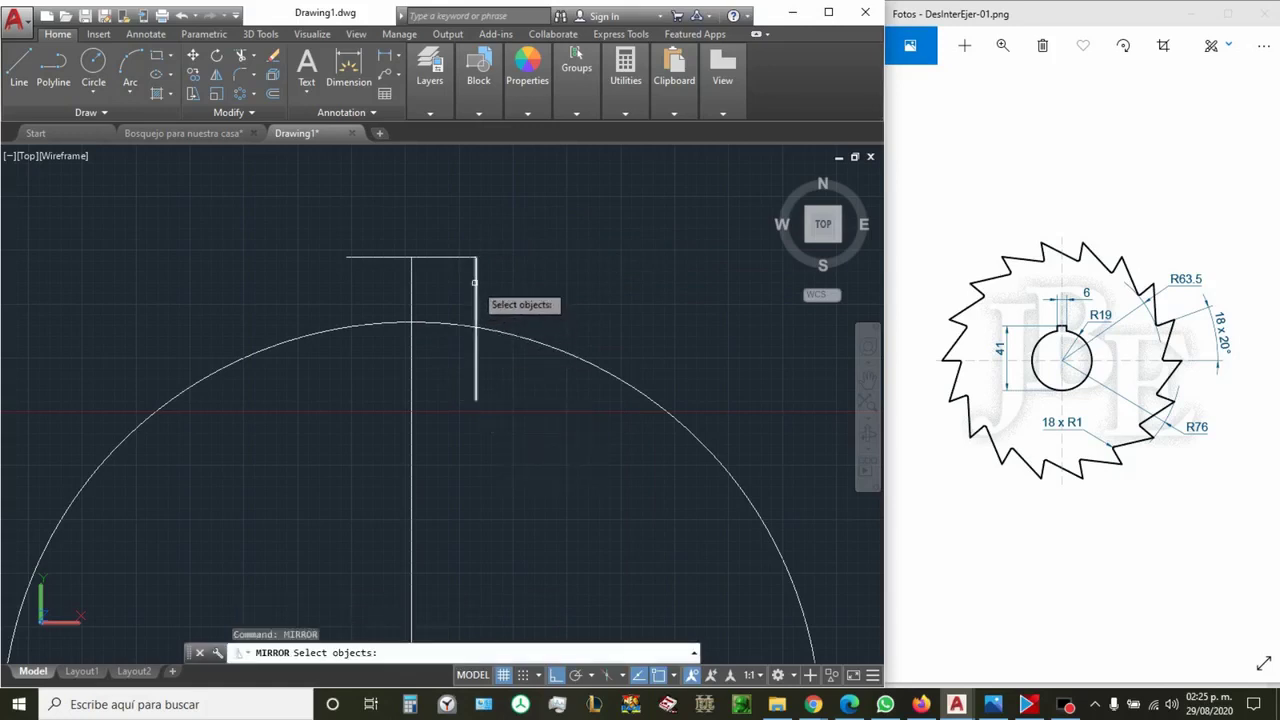
pyautogui.click(475, 283)
pyautogui.press('Return')
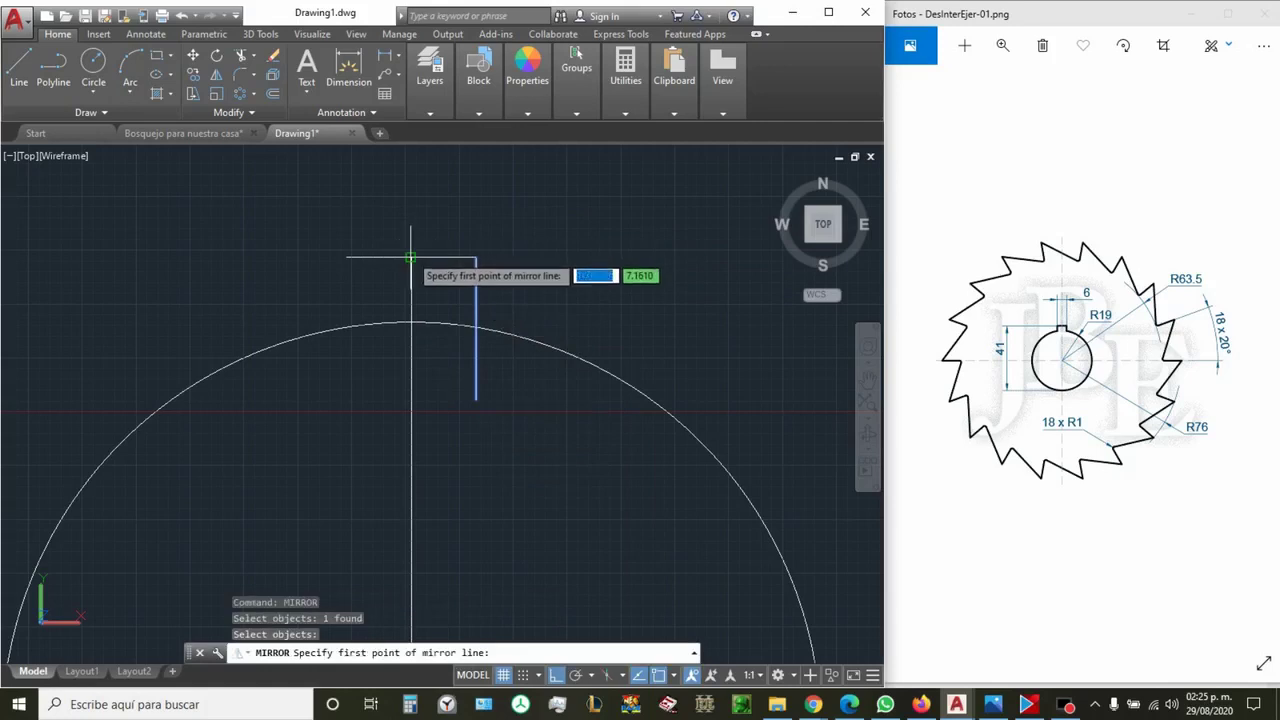
pyautogui.click(411, 257)
pyautogui.click(410, 213)
pyautogui.press('Escape')
pyautogui.write('r')
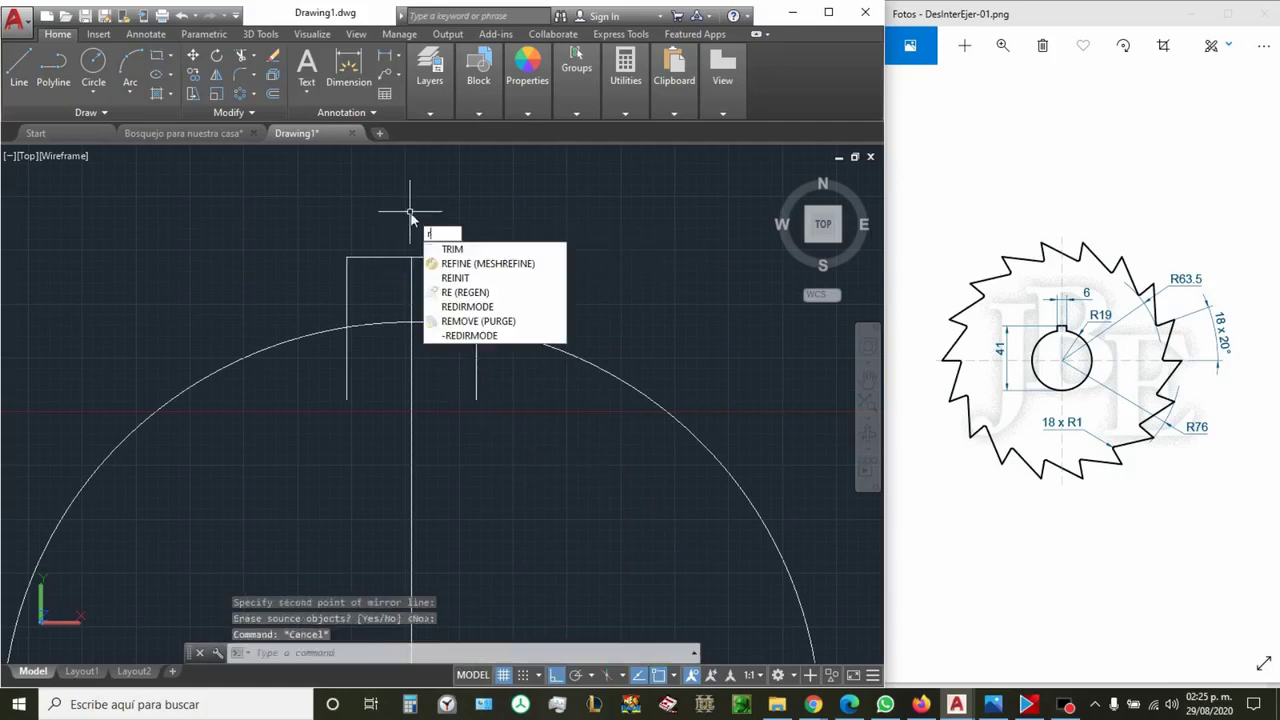
pyautogui.press('BackSpace')
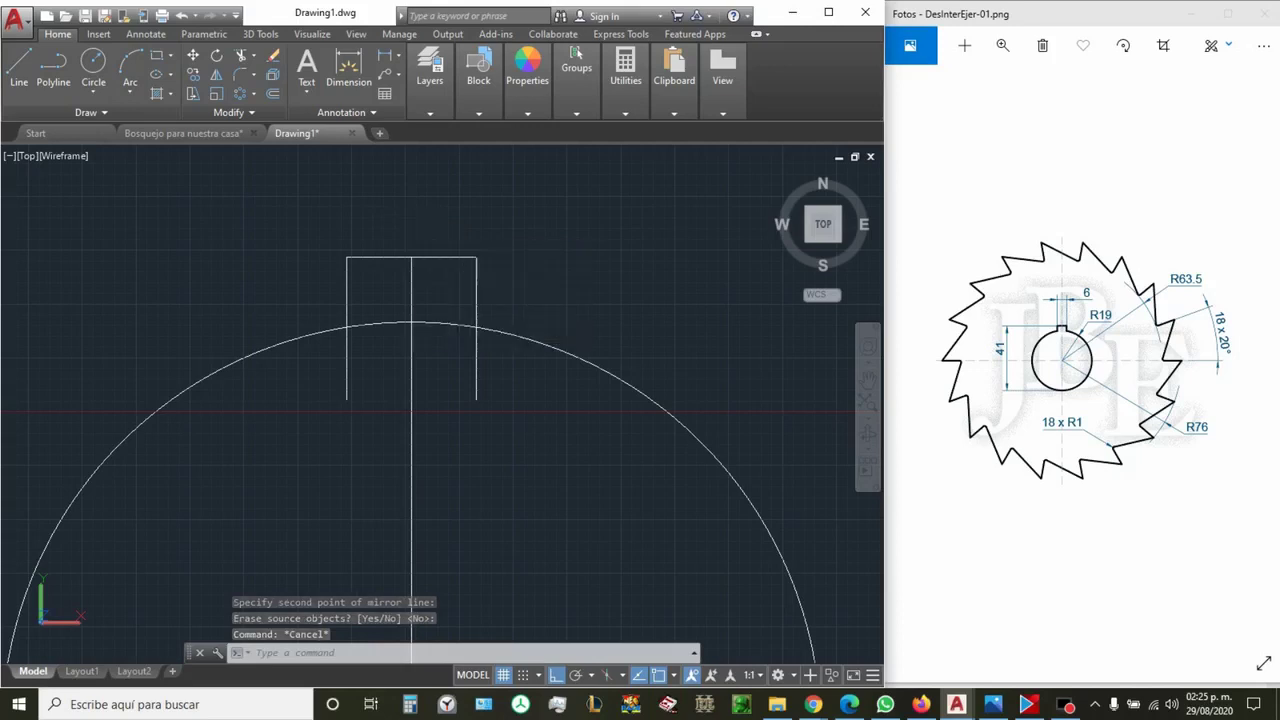
pyautogui.press('Return')
# Trim the keyway side lines inside the circle and the arc between the keyway sides
pyautogui.click(565, 502)
pyautogui.click(327, 245)
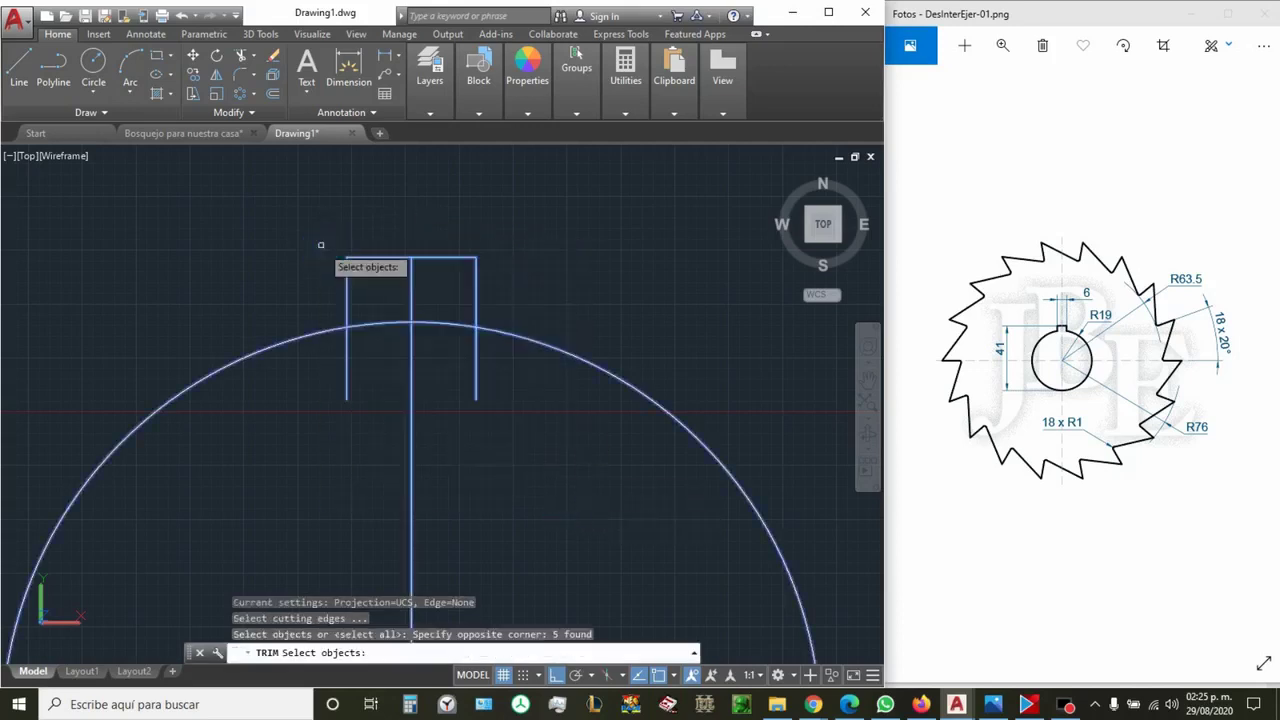
pyautogui.press('Return')
pyautogui.click(480, 386)
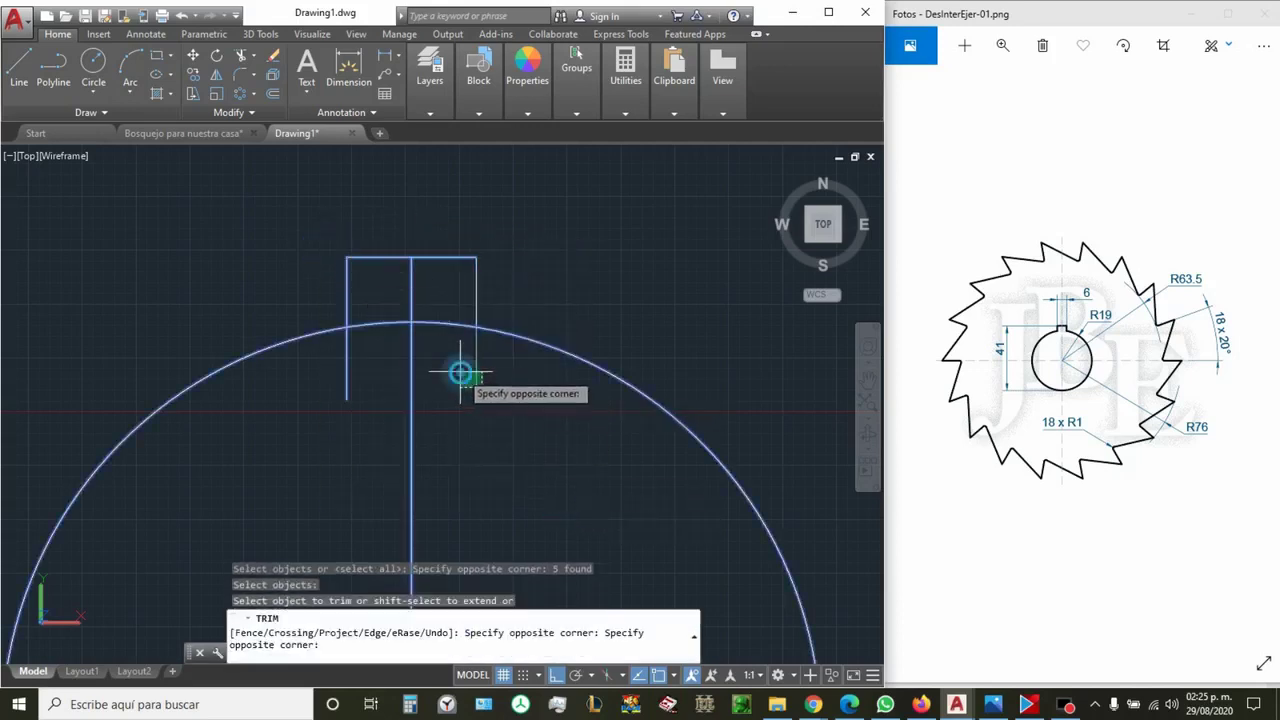
pyautogui.click(425, 372)
pyautogui.click(443, 357)
pyautogui.click(325, 378)
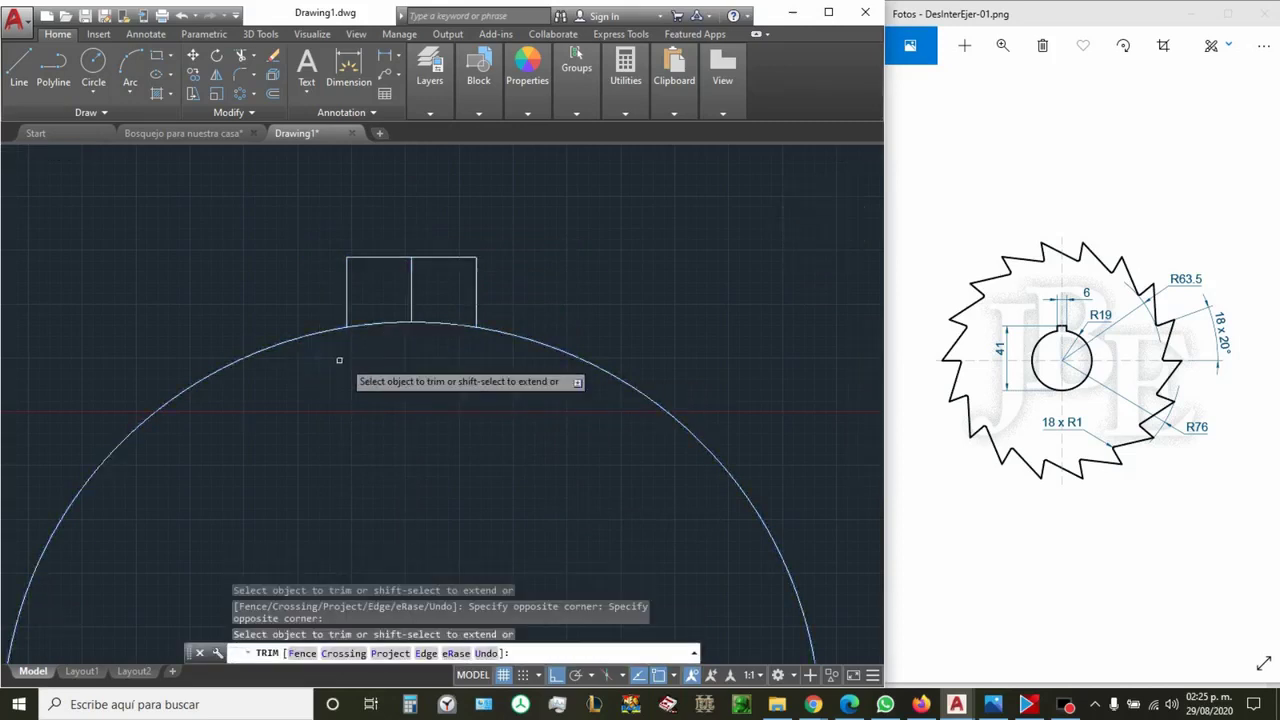
pyautogui.click(411, 296)
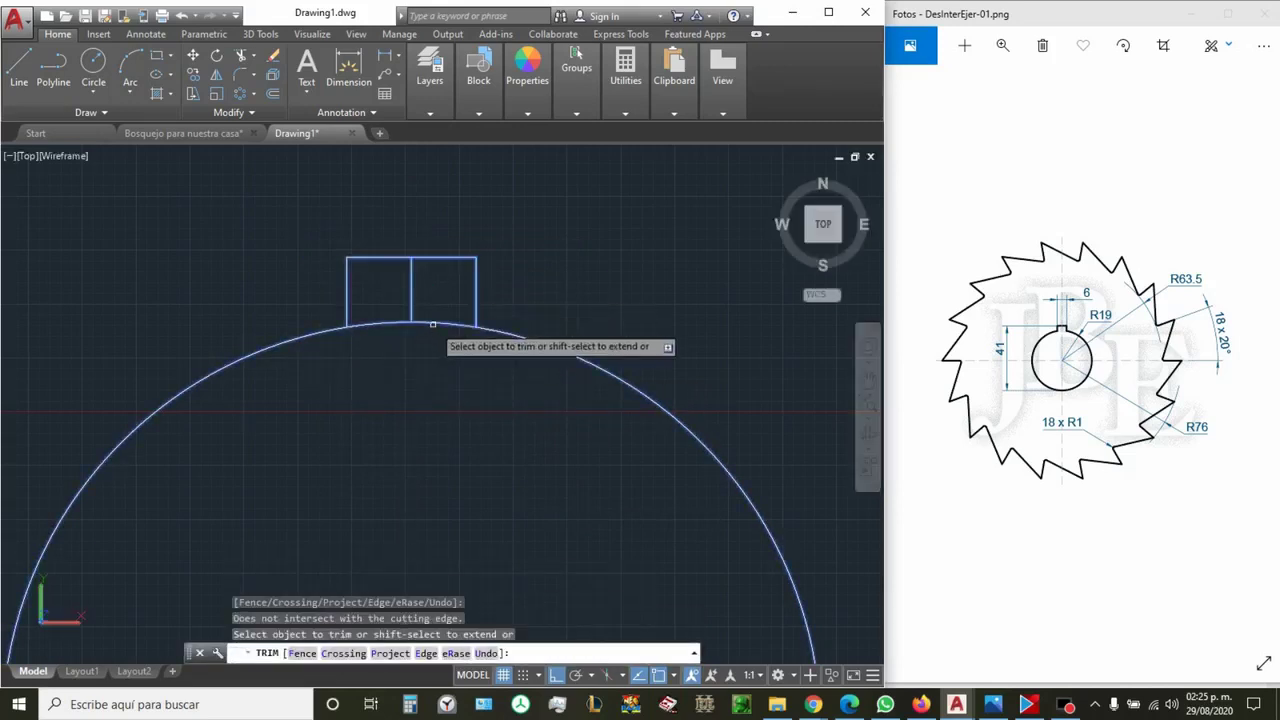
pyautogui.click(427, 321)
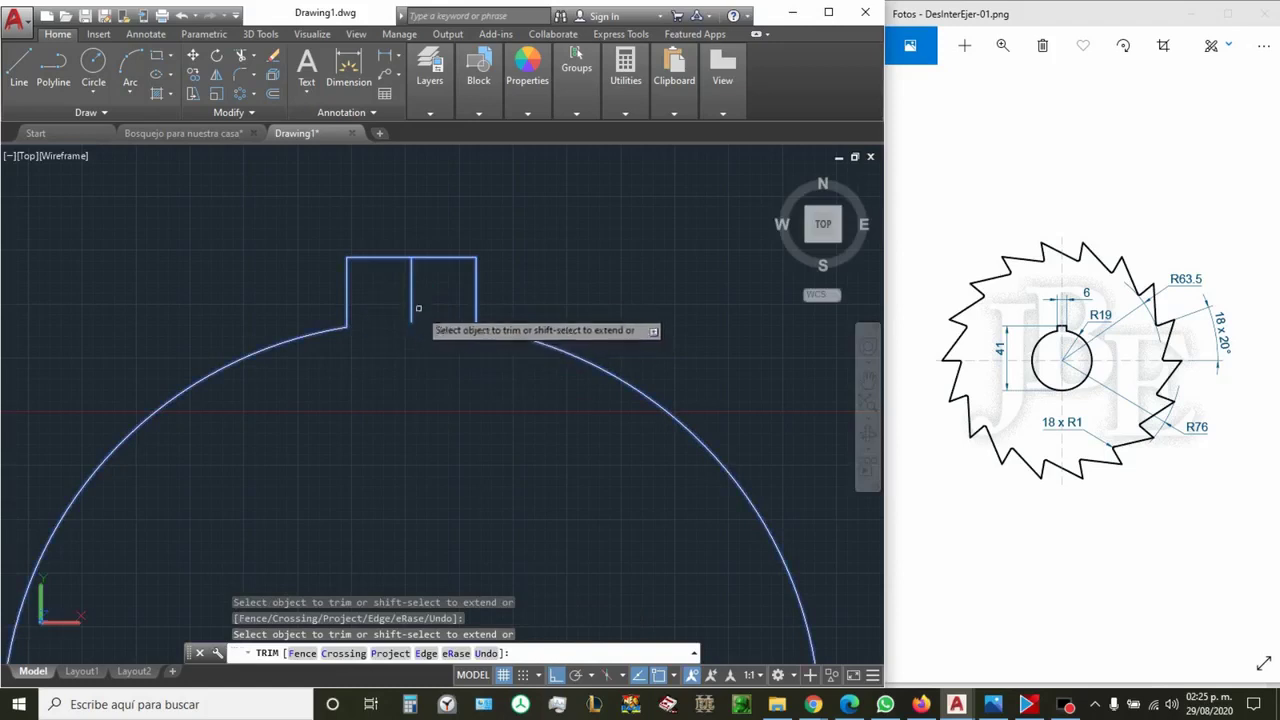
pyautogui.click(412, 298)
pyautogui.press('Escape')
# Delete the 41-long vertical centre line
pyautogui.click(411, 308)
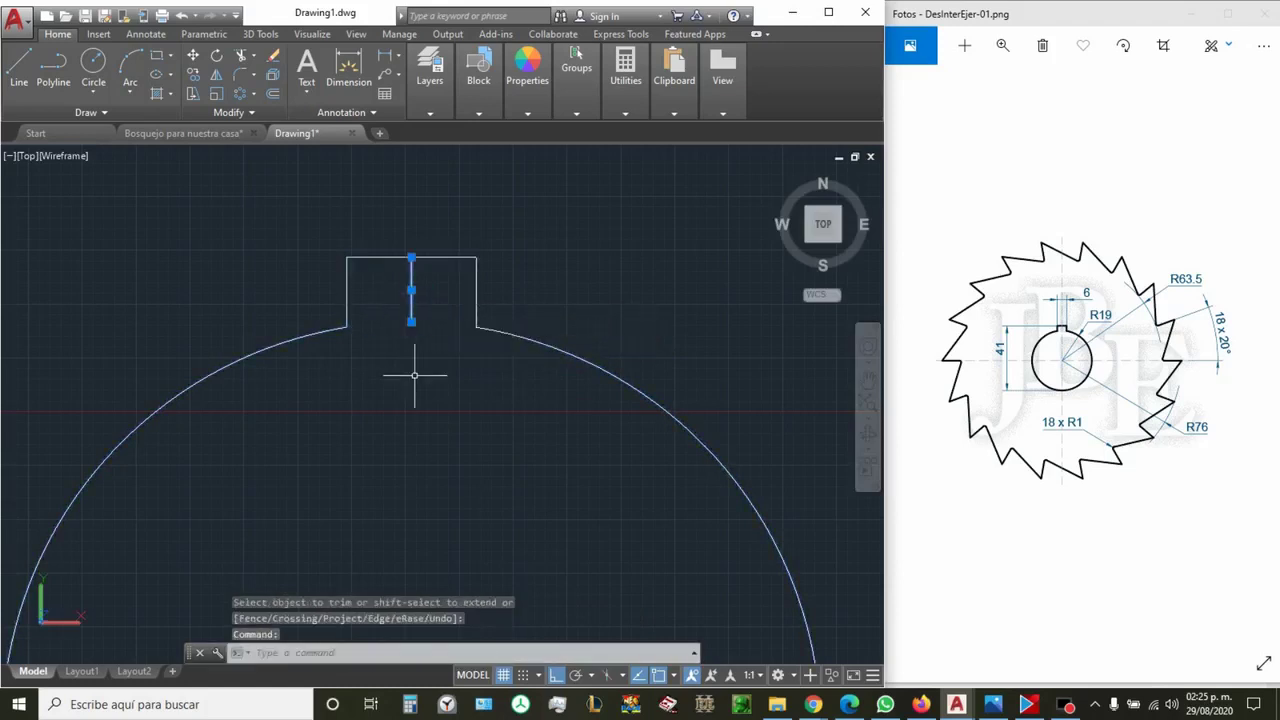
pyautogui.press('Delete')
pyautogui.scroll(-3, 421, 351)
pyautogui.scroll(-3, 395, 370)
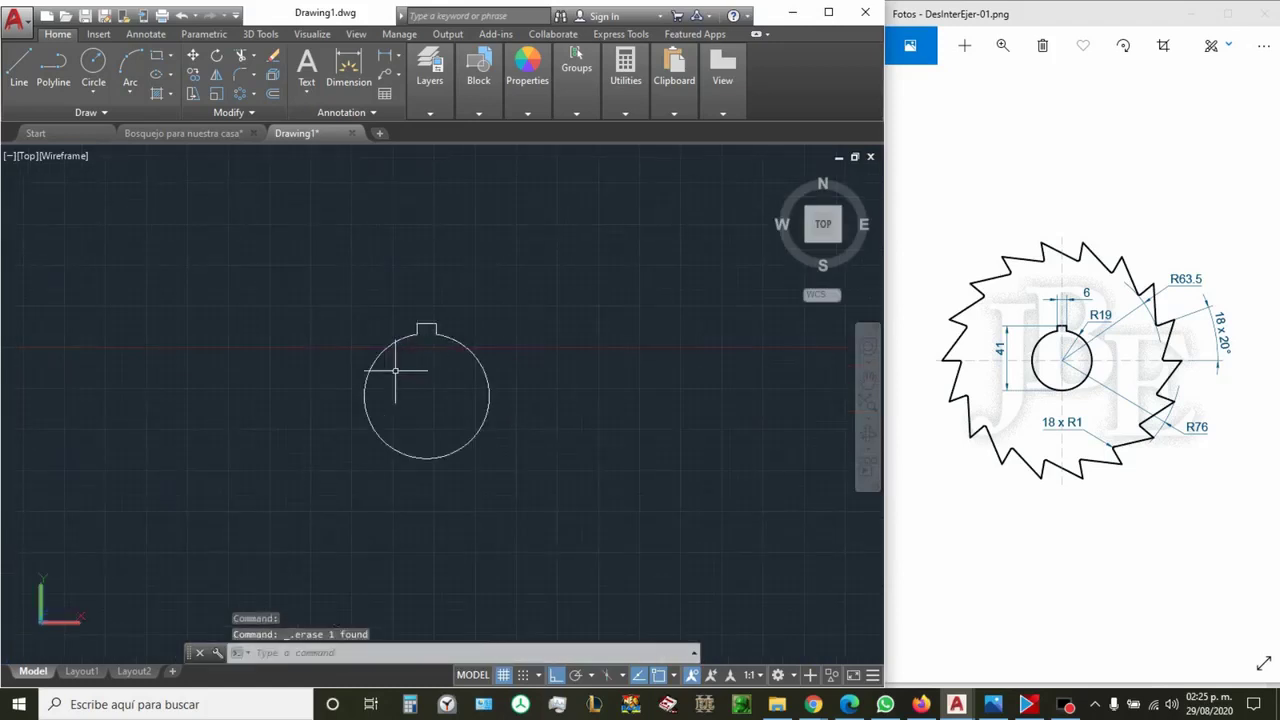
pyautogui.scroll(2, 386, 409)
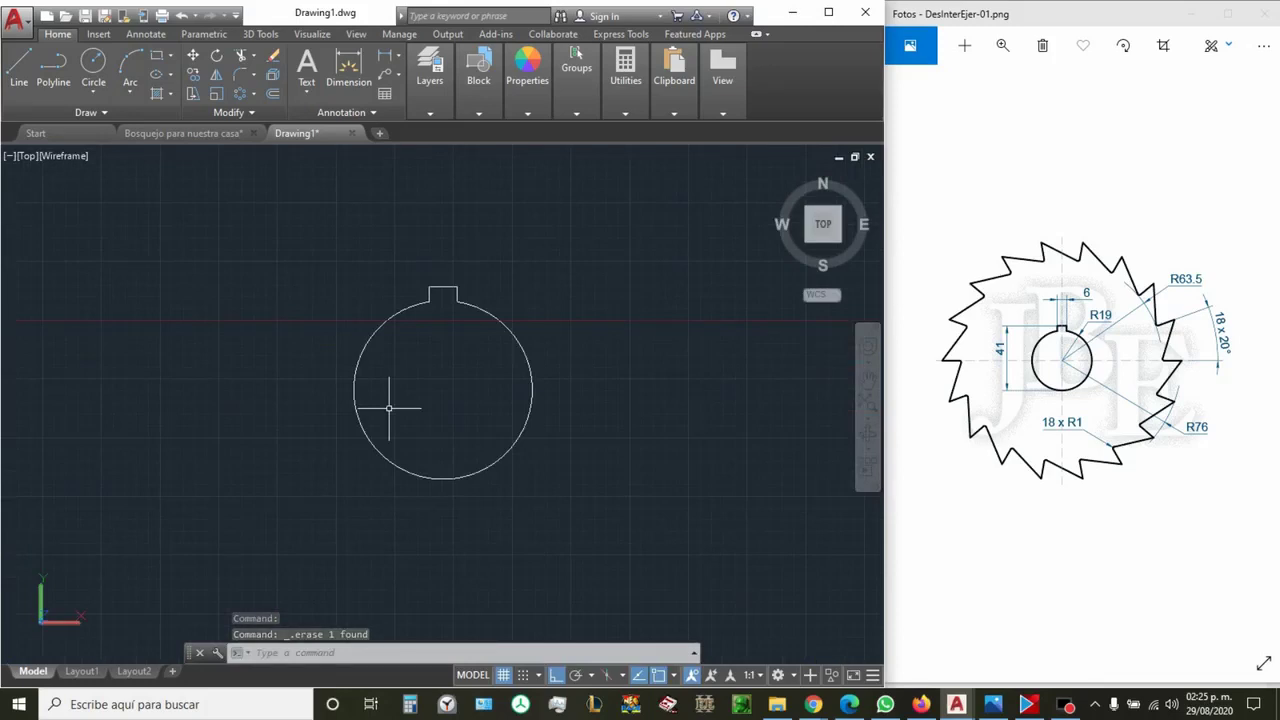
pyautogui.write('c')
pyautogui.press('Return')
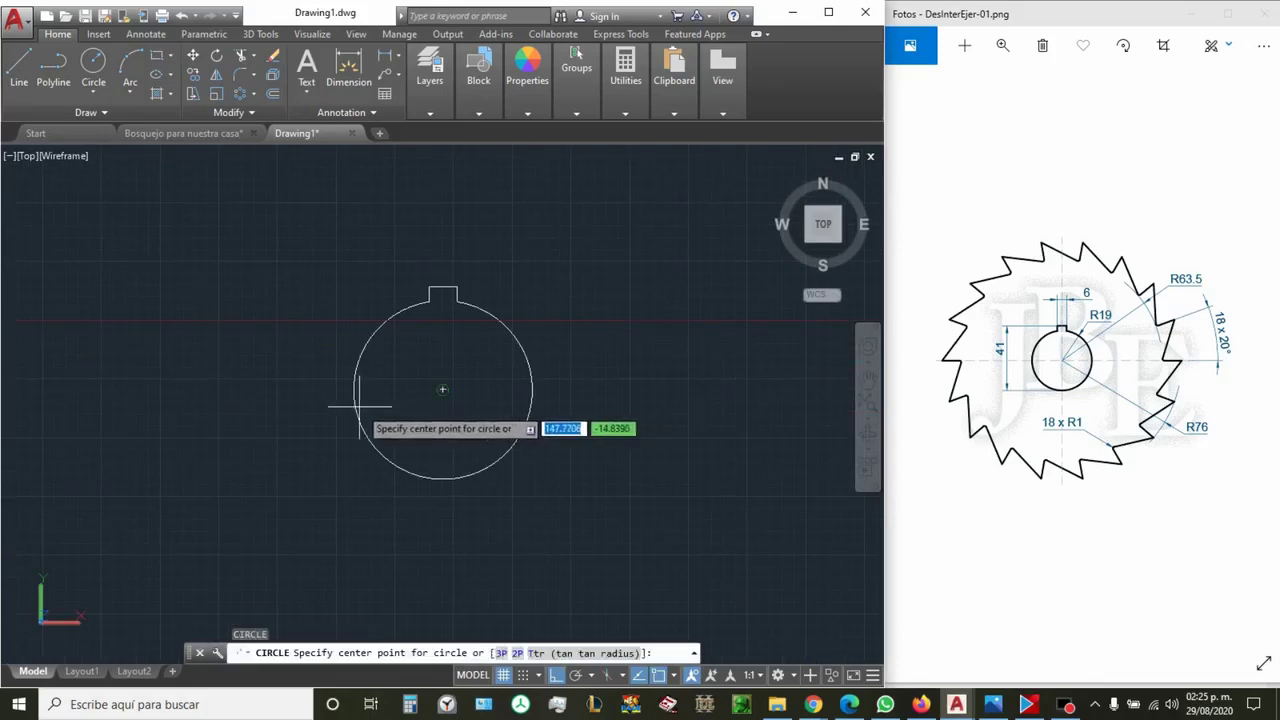
# Draw circles of radius 63.5 and 76 centred on the bore's centre
pyautogui.click(443, 389)
pyautogui.write('63.5')
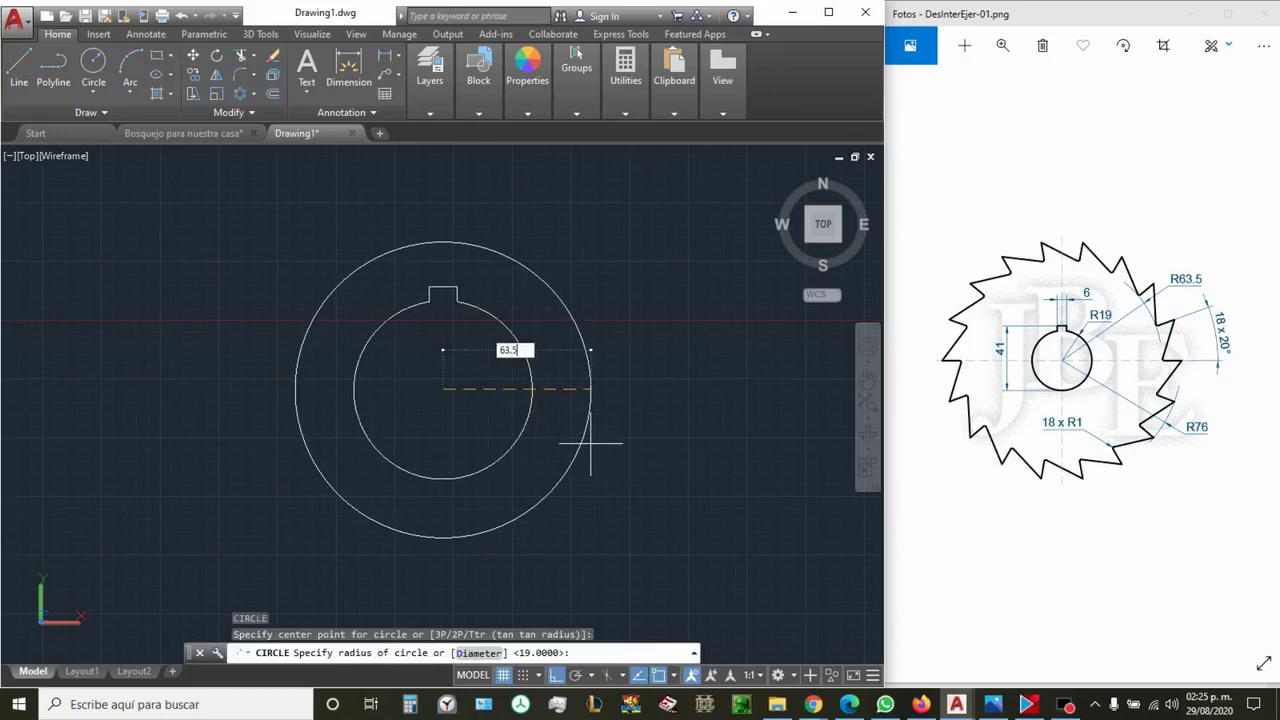
pyautogui.press('Return')
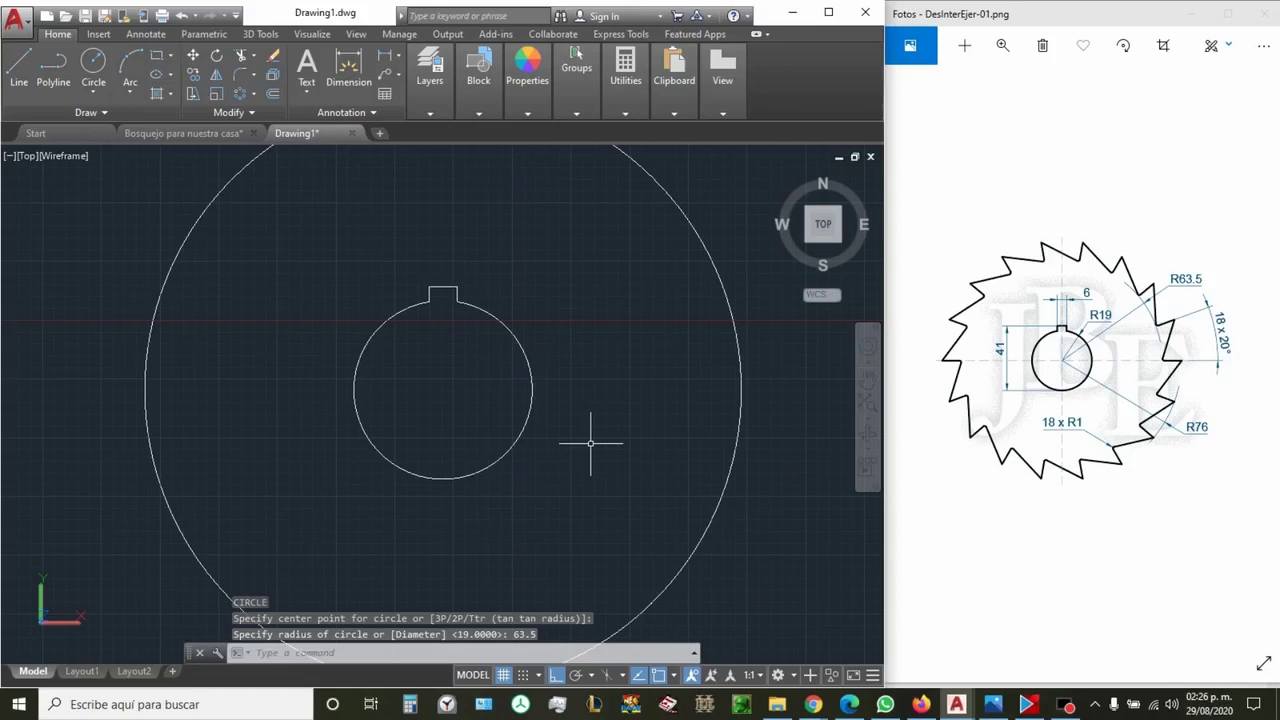
pyautogui.press('Return')
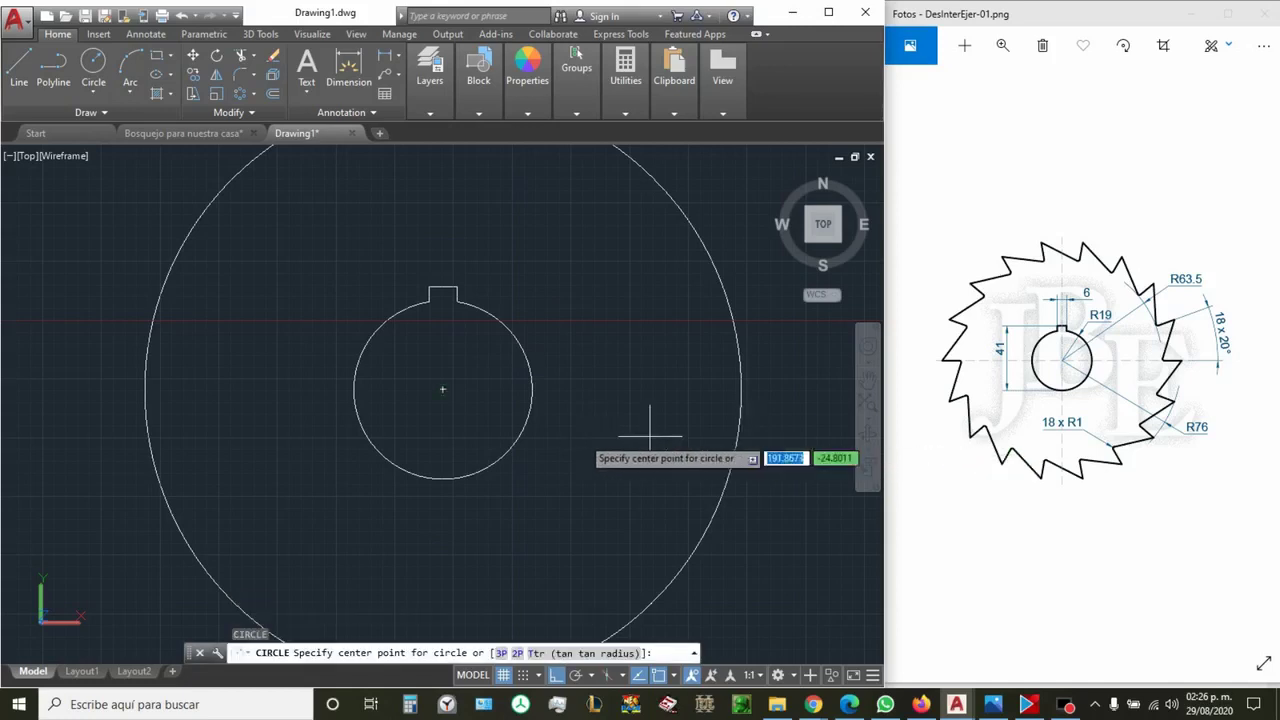
pyautogui.click(443, 389)
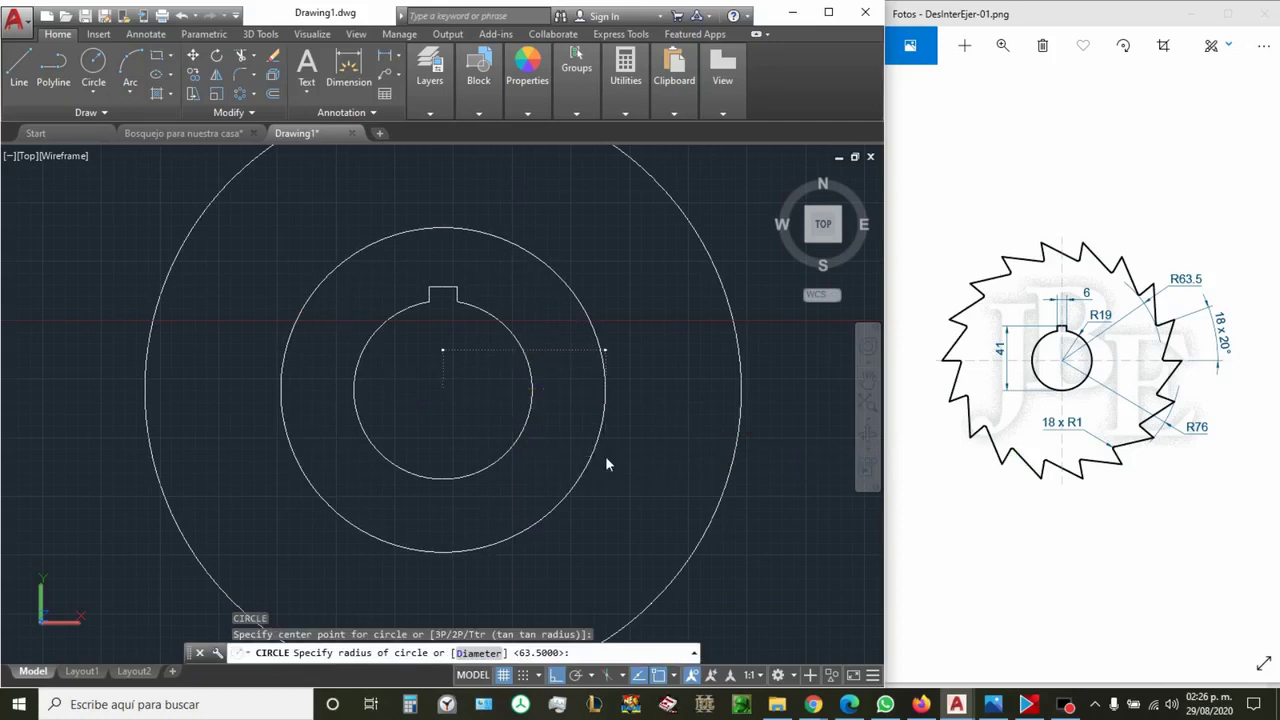
pyautogui.write('76')
pyautogui.press('Return')
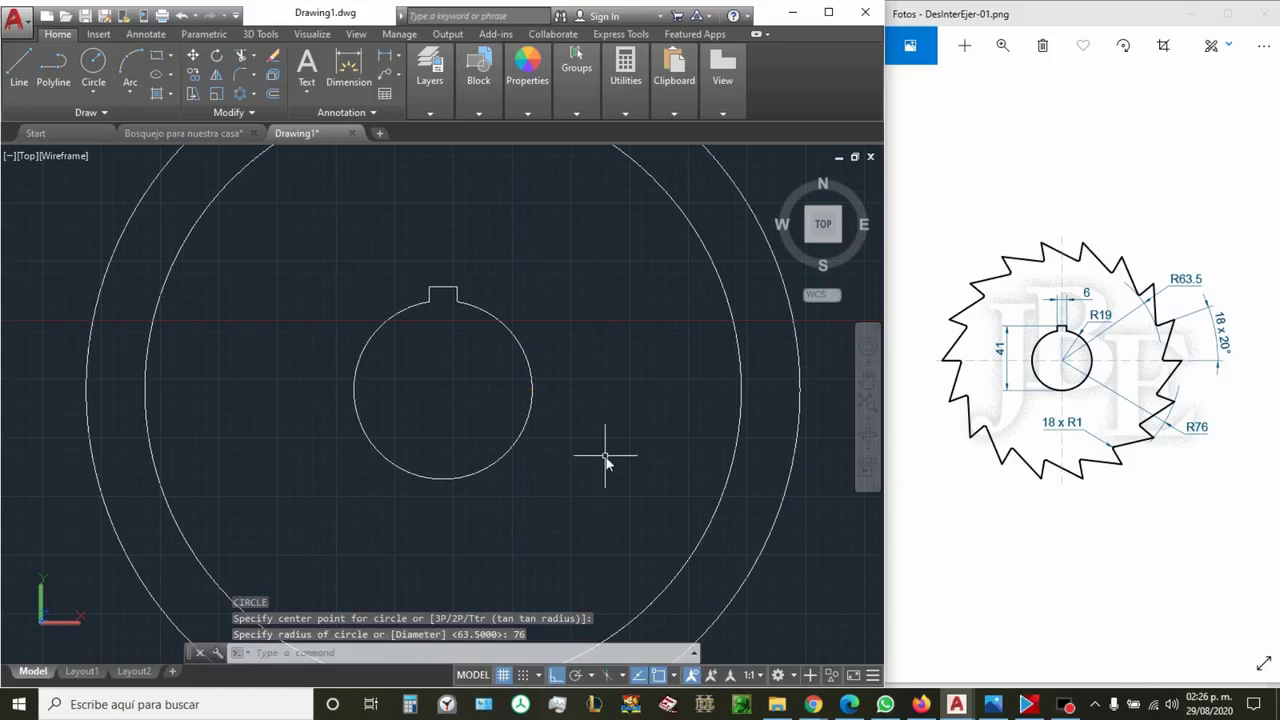
pyautogui.write('l')
pyautogui.press('Return')
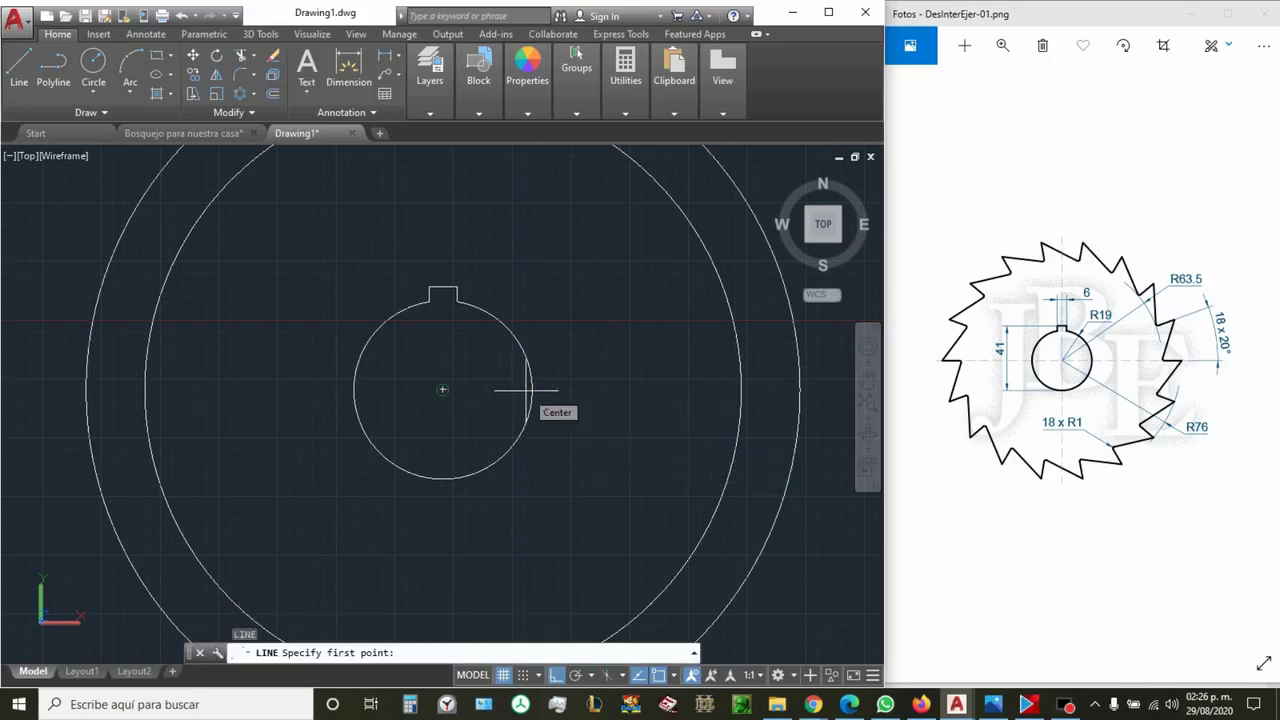
# Draw a 12.5-long horizontal line between the right quadrants of the R63.5 and R76 circles, then select it
pyautogui.keyDown('shift'); pyautogui.rightClick(628, 366); pyautogui.keyUp('shift')
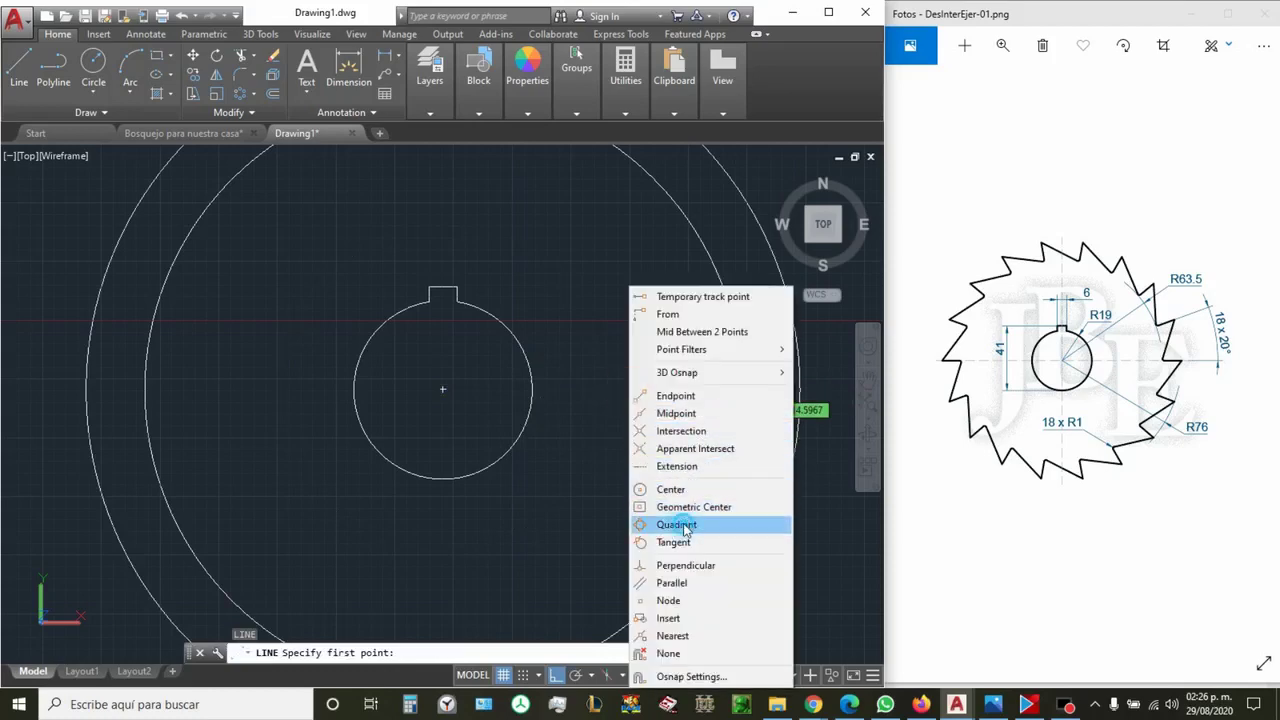
pyautogui.click(684, 524)
pyautogui.click(732, 383)
pyautogui.scroll(-3, 732, 383)
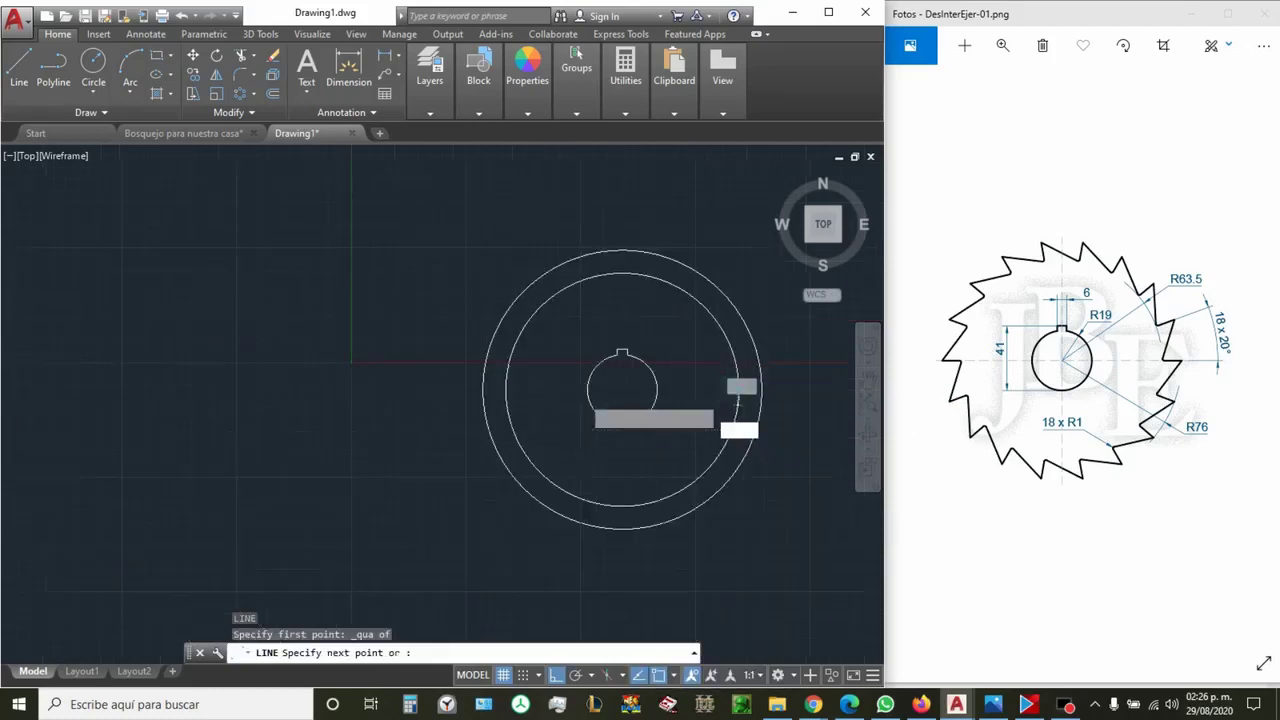
pyautogui.scroll(2, 713, 377)
pyautogui.scroll(-3, 371, 497)
pyautogui.scroll(4, 471, 445)
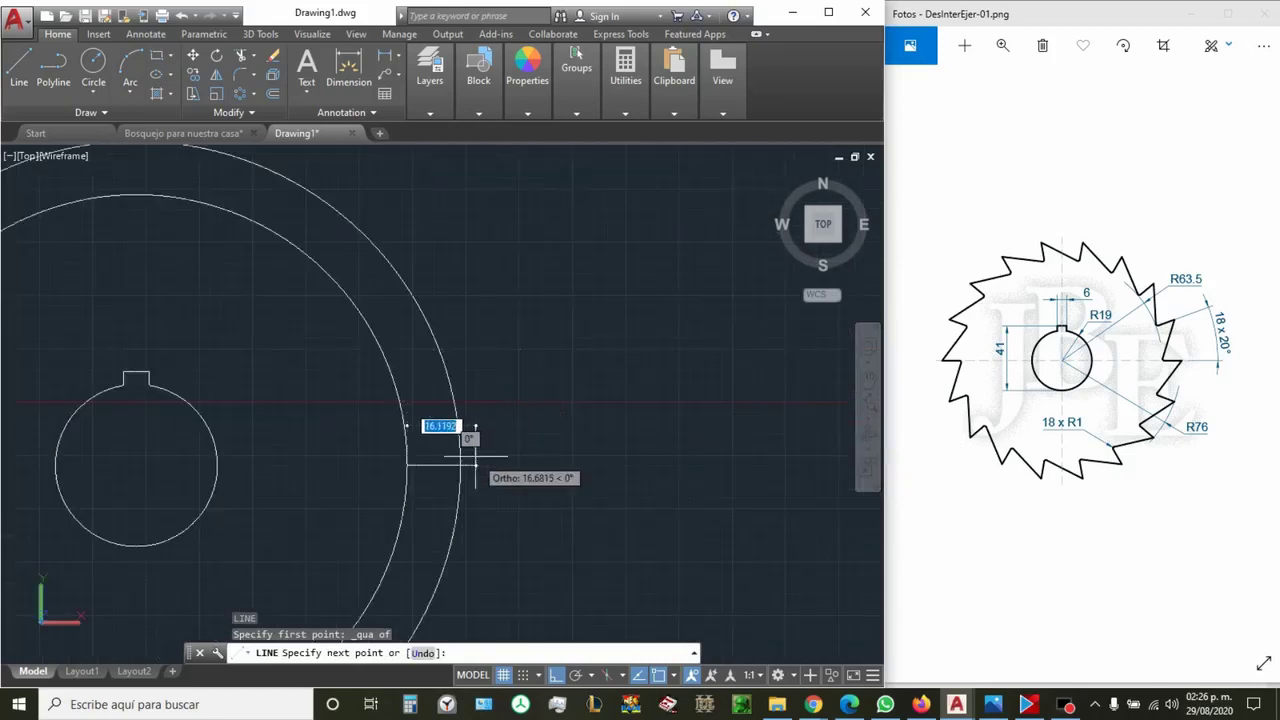
pyautogui.scroll(1, 472, 490)
pyautogui.keyDown('shift'); pyautogui.rightClick(500, 466); pyautogui.keyUp('shift')
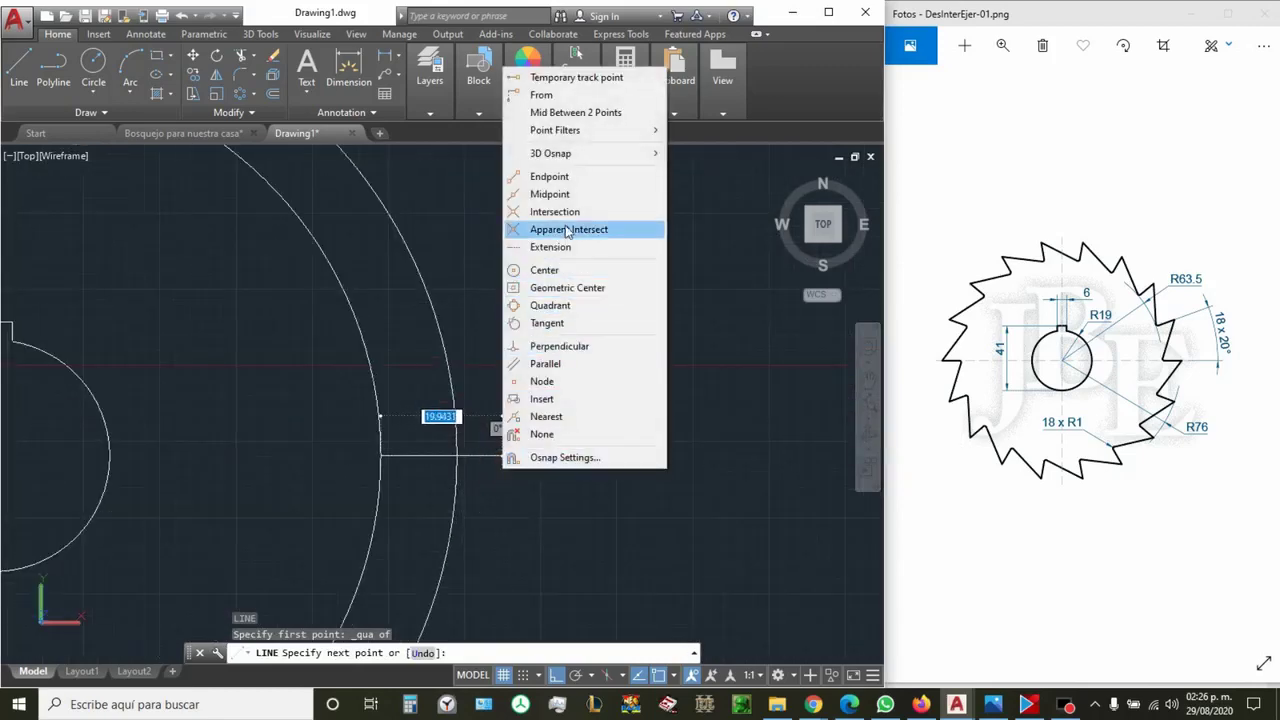
pyautogui.click(560, 305)
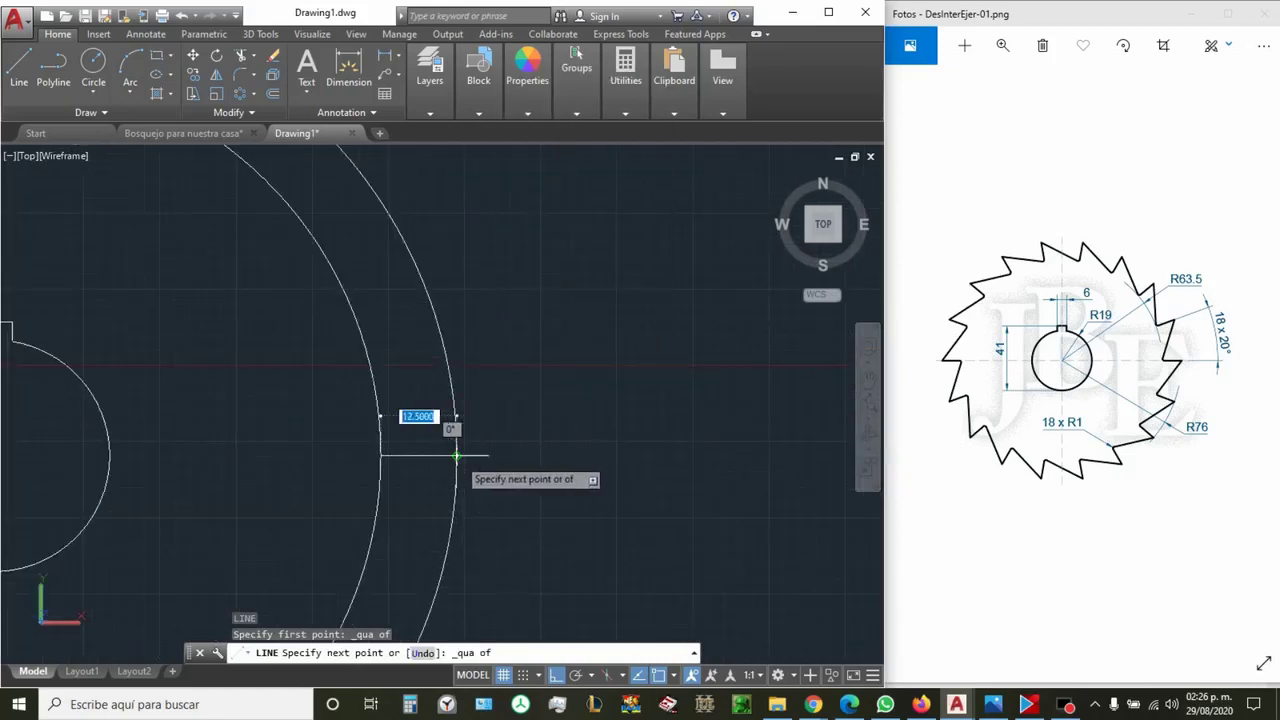
pyautogui.click(456, 456)
pyautogui.press('Escape')
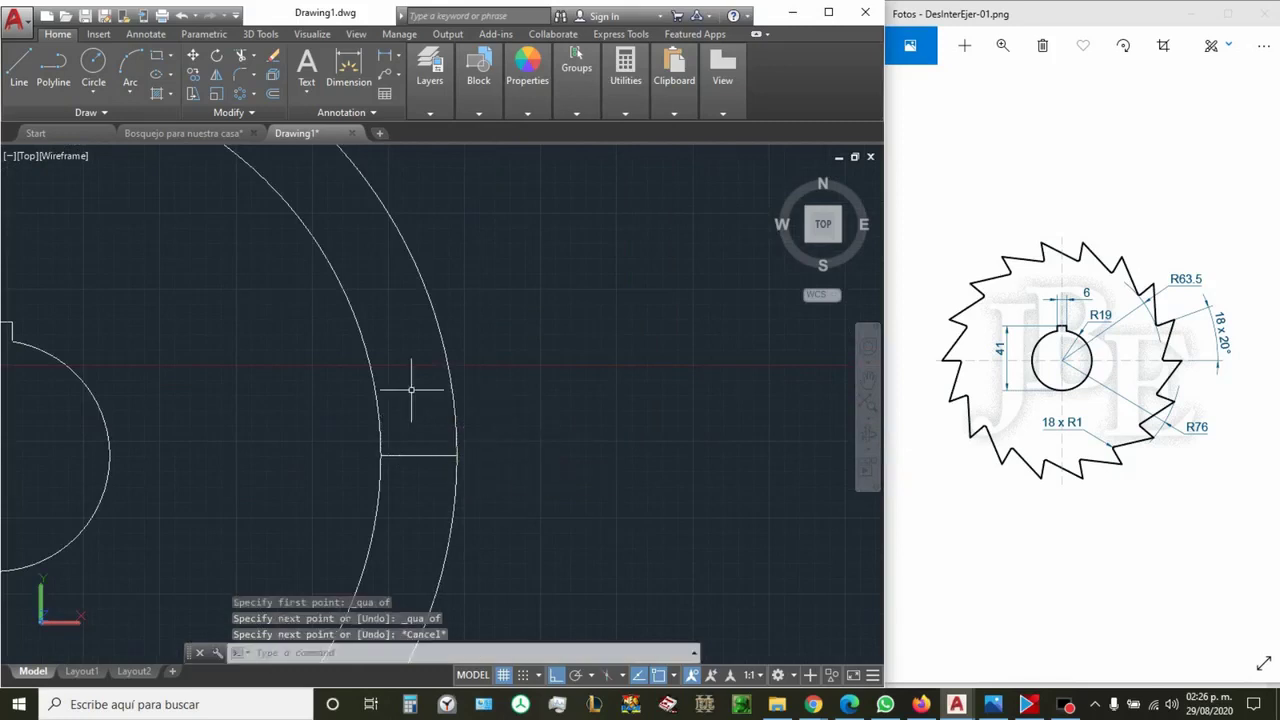
pyautogui.click(323, 429)
pyautogui.click(580, 495)
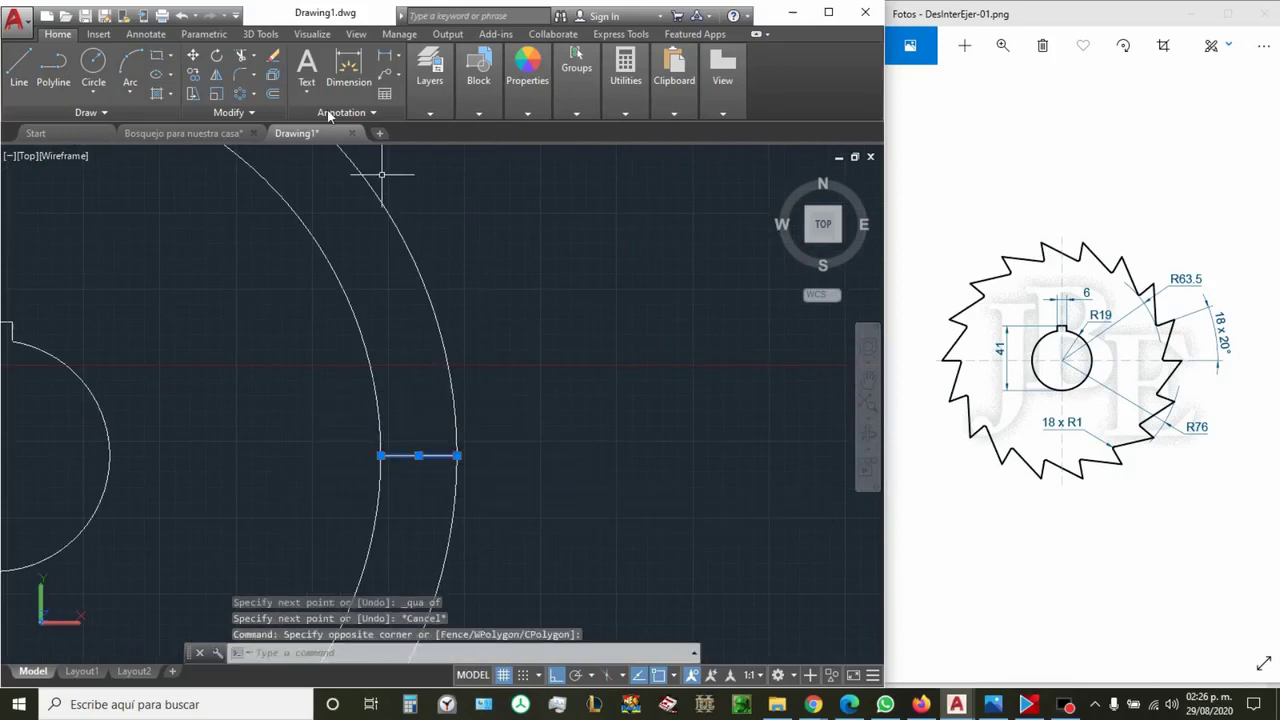
# Rotate a copy of the tooth-depth line 20° about the circles' centre
pyautogui.click(218, 58)
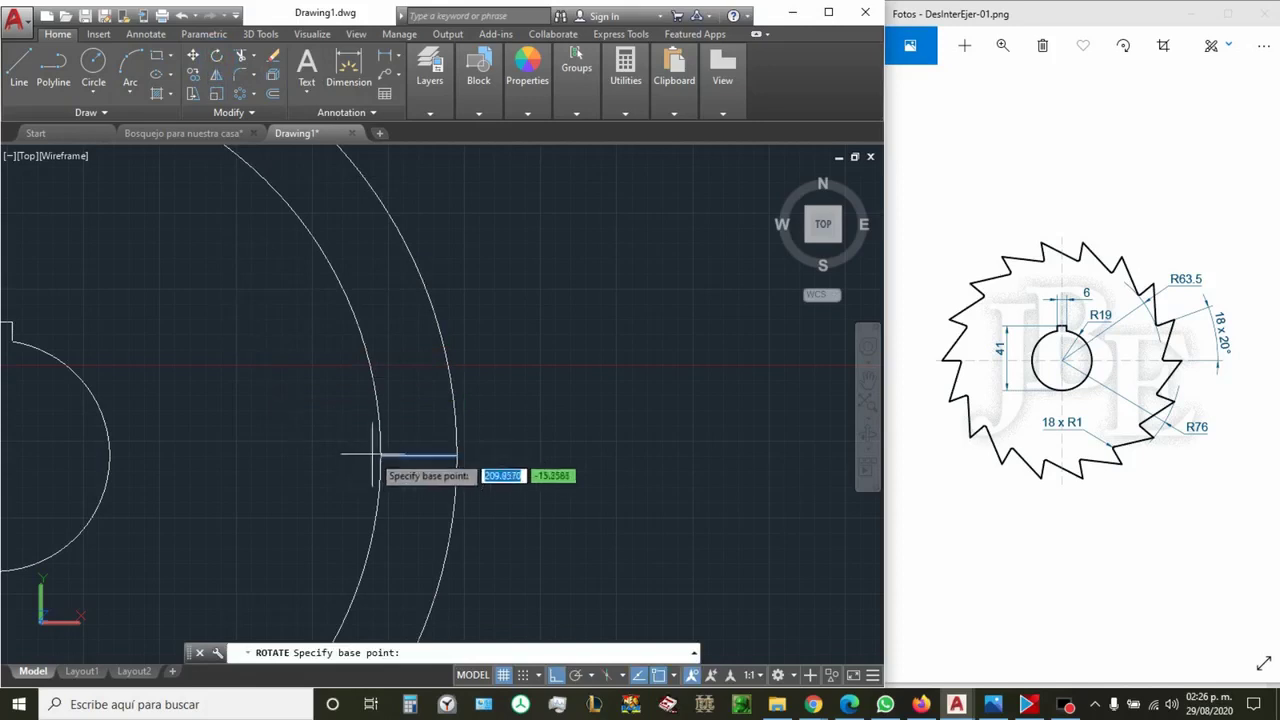
pyautogui.scroll(-2, 400, 446)
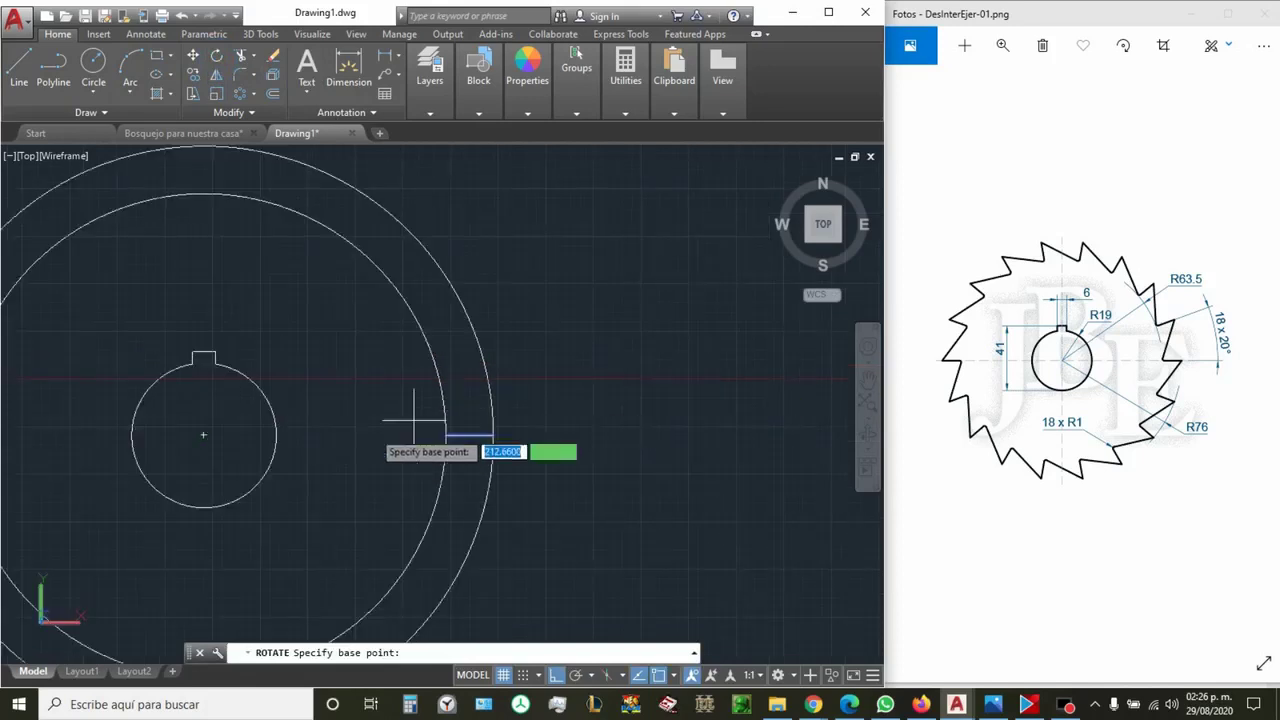
pyautogui.click(203, 436)
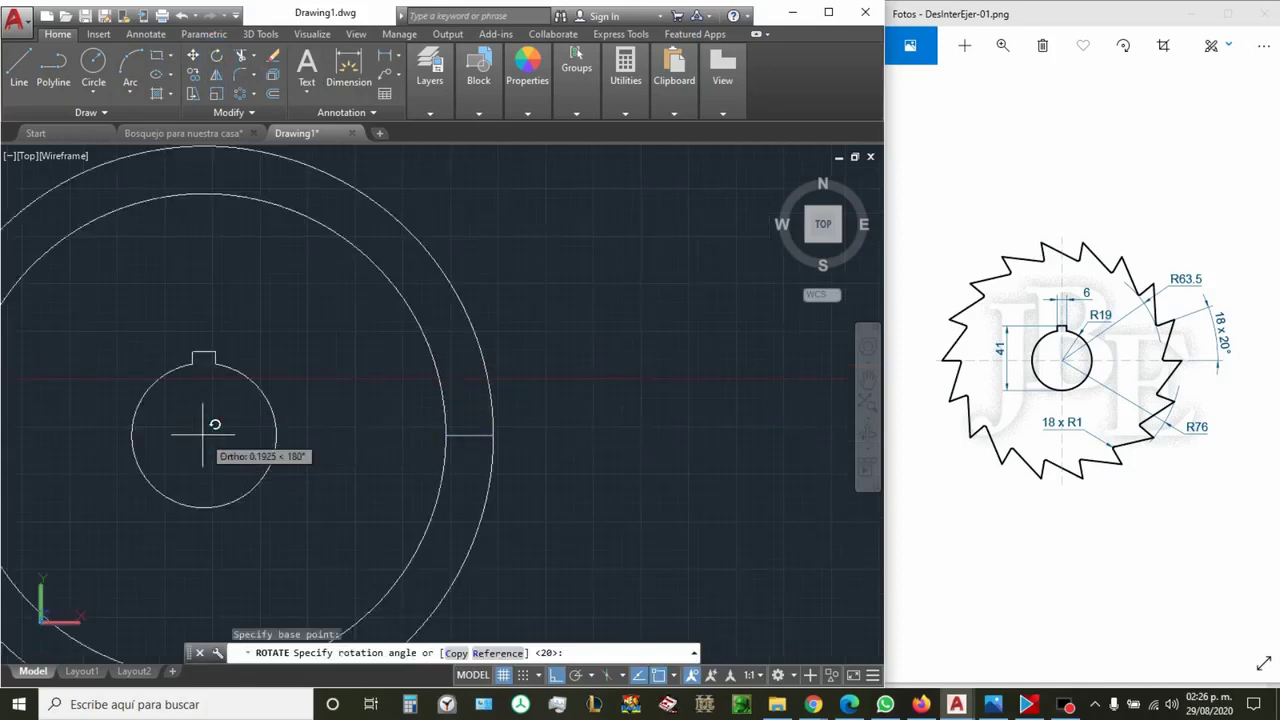
pyautogui.write('c')
pyautogui.press('Return')
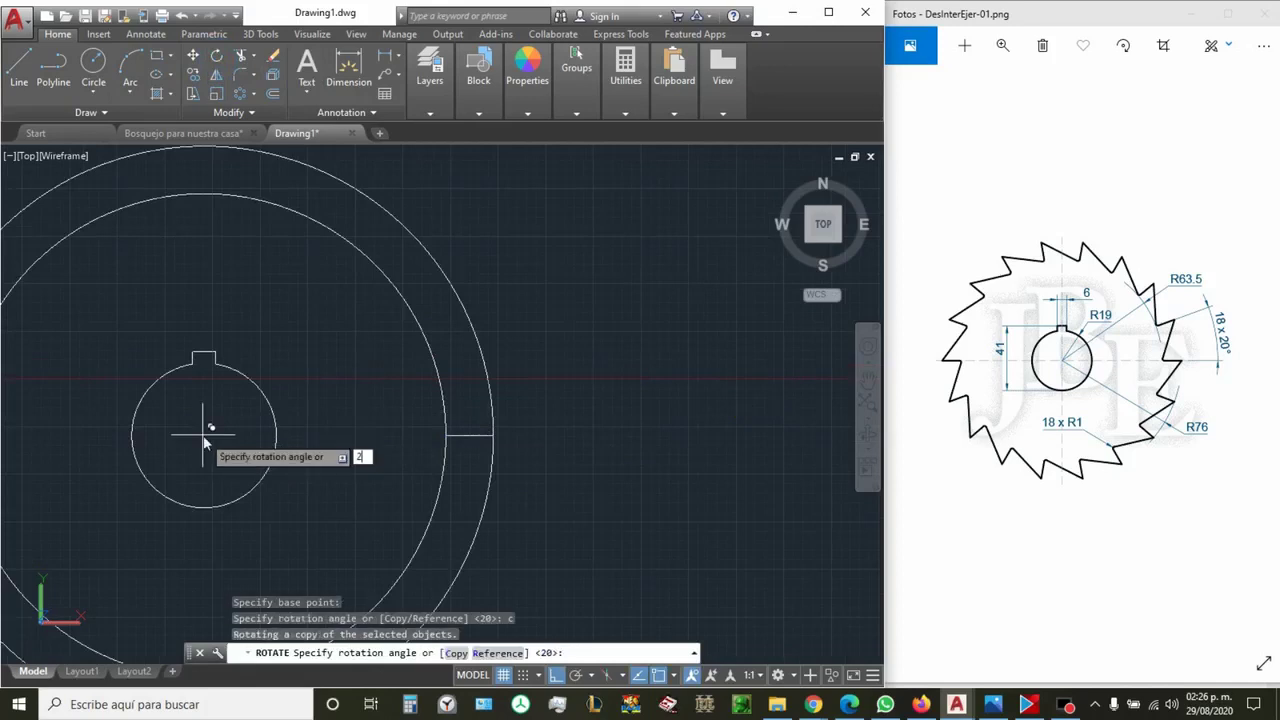
pyautogui.press('Return')
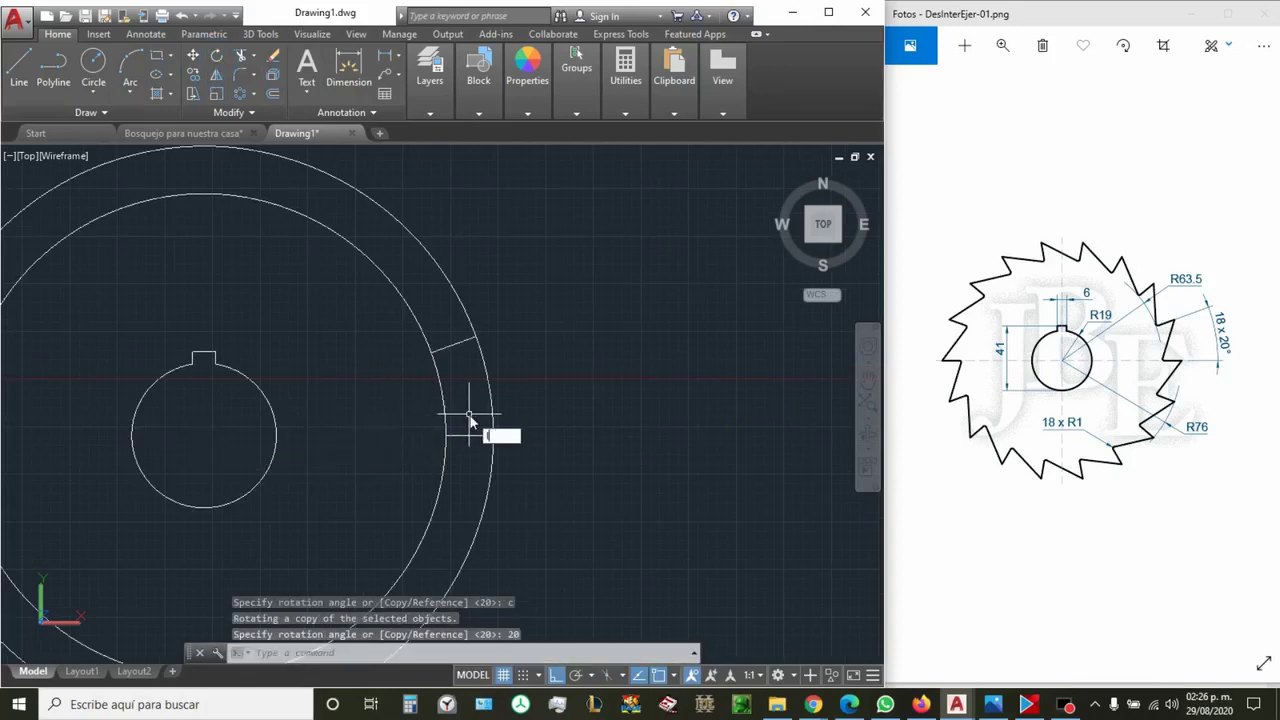
# Draw a slanted line from the rotated copy's outer end to the horizontal line's inner end
pyautogui.write('l')
pyautogui.press('Return')
pyautogui.click(477, 335)
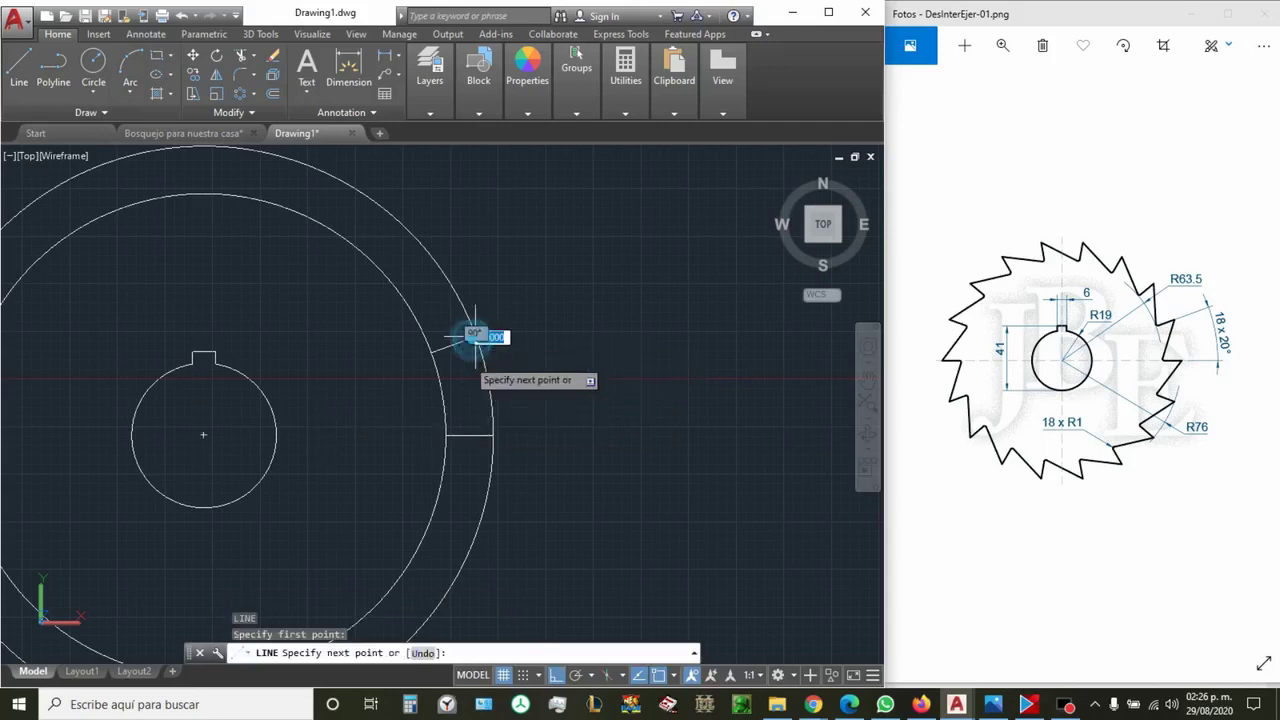
pyautogui.click(445, 435)
pyautogui.press('Escape')
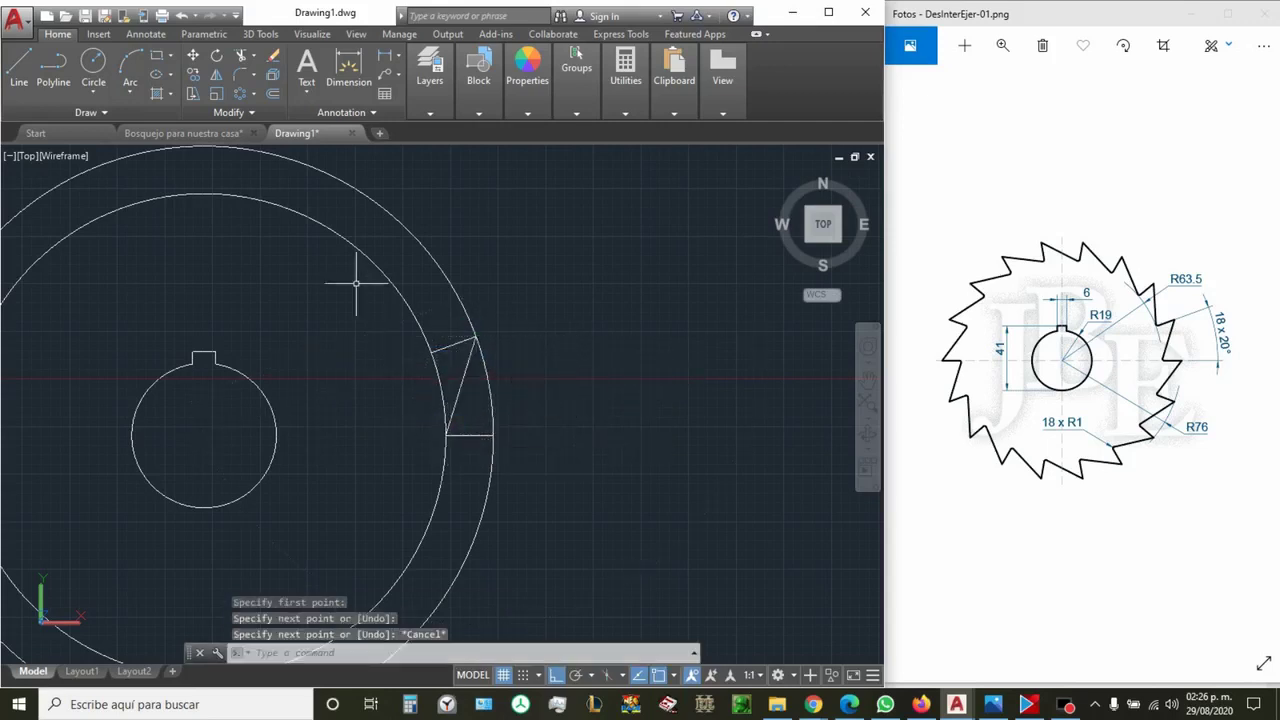
pyautogui.click(240, 80)
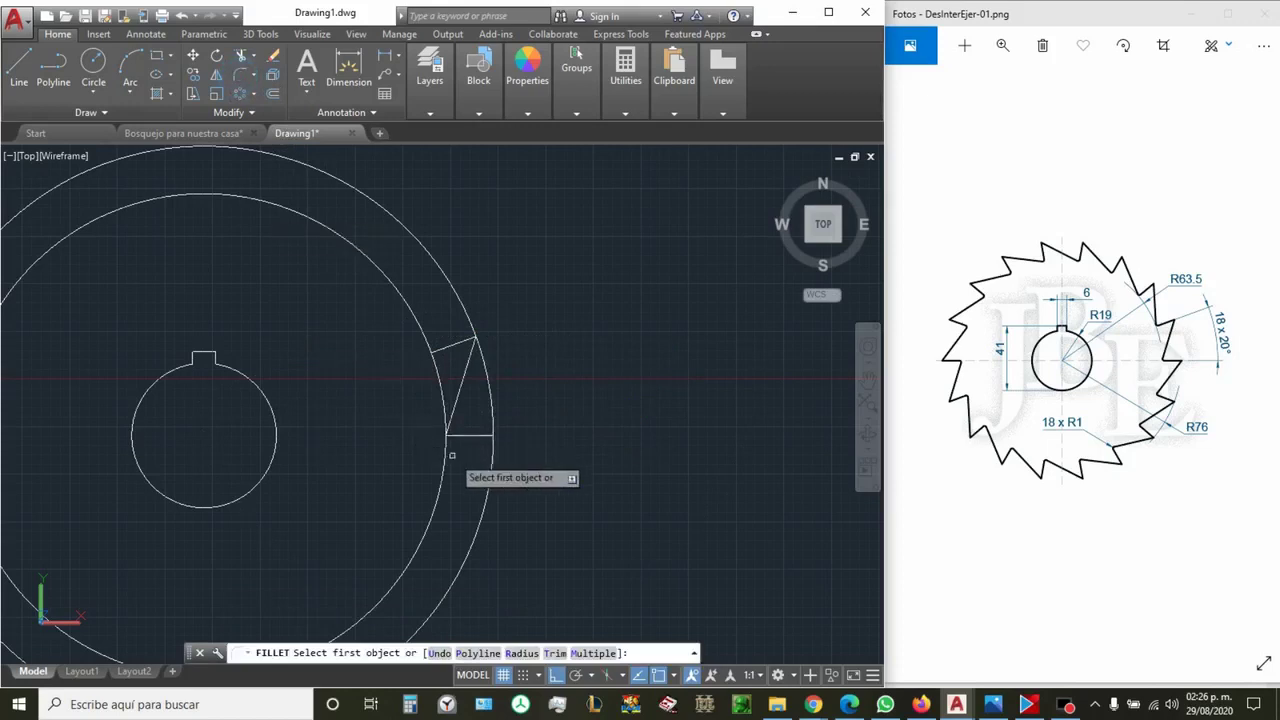
# Fillet the slanted and horizontal tooth lines with radius 1
pyautogui.scroll(3, 455, 465)
pyautogui.click(452, 332)
pyautogui.write('r')
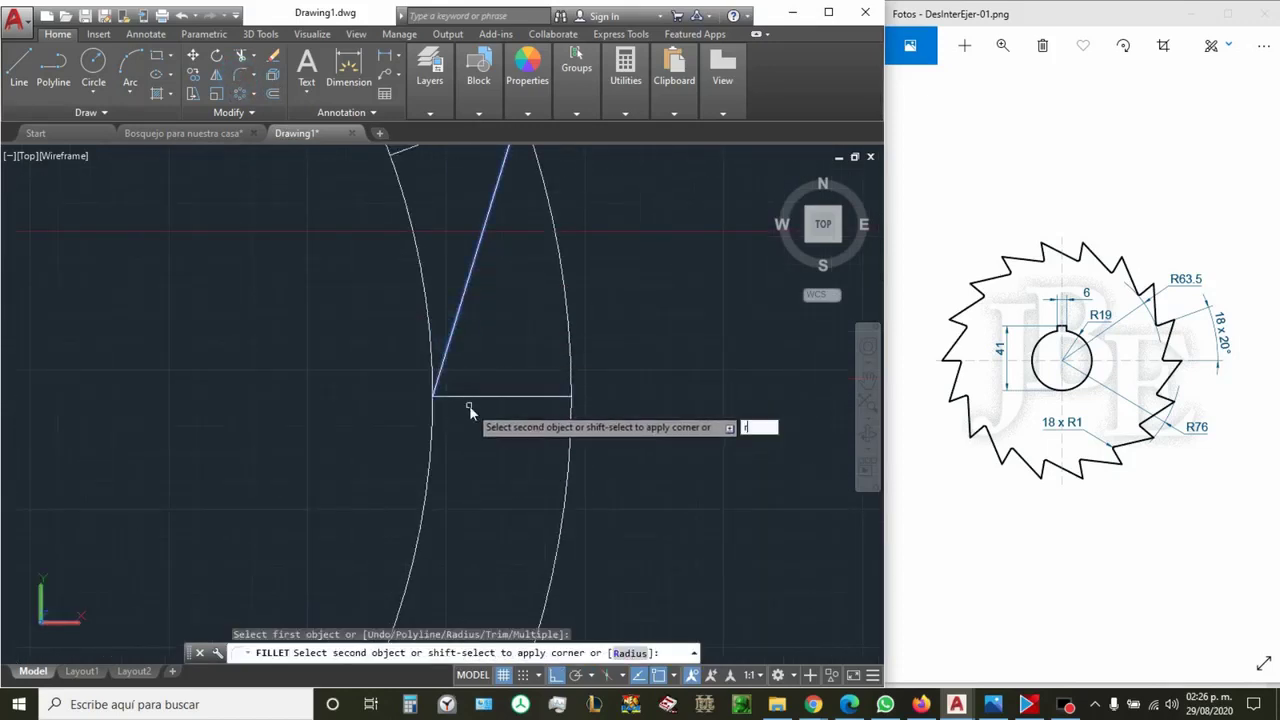
pyautogui.press('Return')
pyautogui.write('1')
pyautogui.press('Return')
pyautogui.click(478, 399)
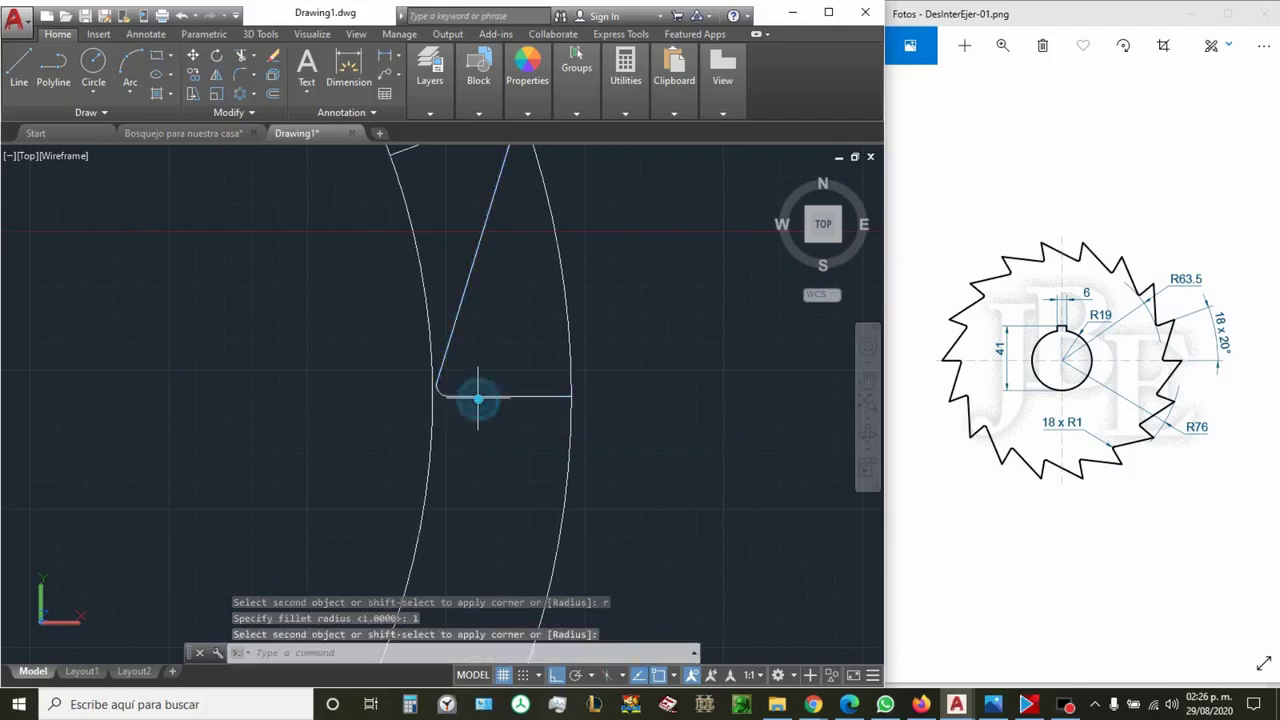
# Delete the R63.5 and R76 circles and the rotated copy line
pyautogui.scroll(-2, 478, 399)
pyautogui.click(552, 476)
pyautogui.click(425, 482)
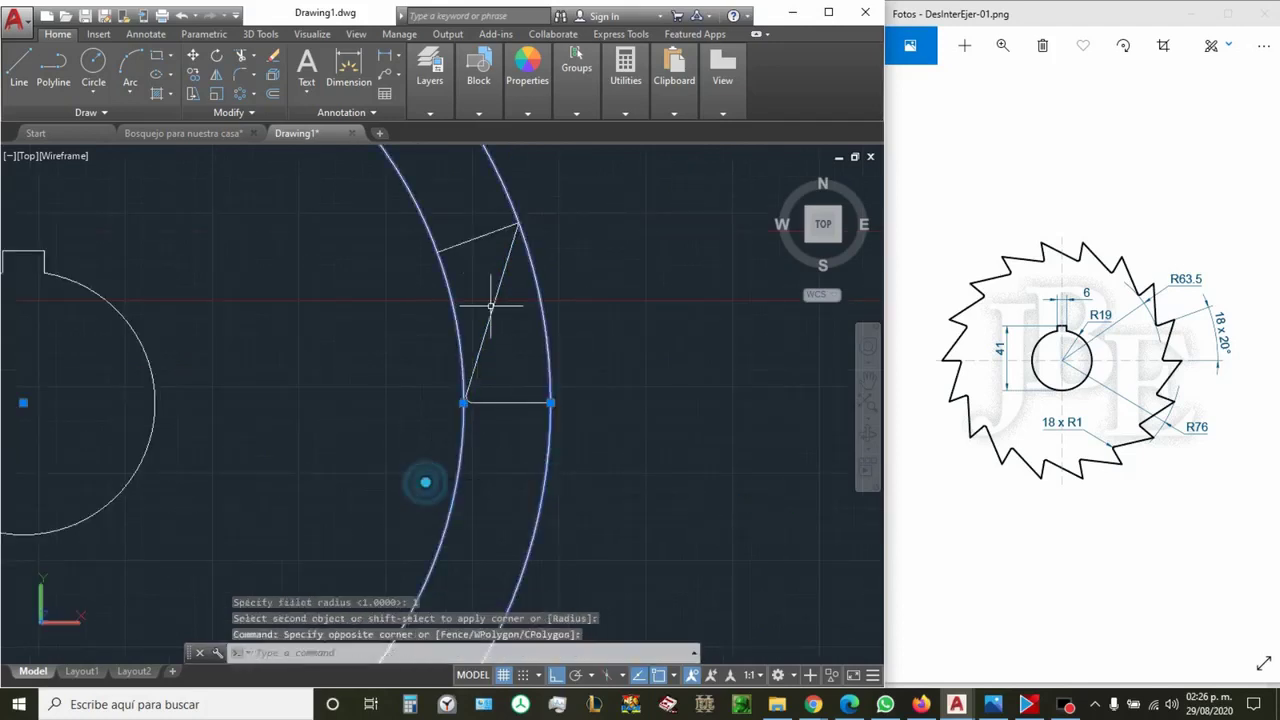
pyautogui.click(462, 244)
pyautogui.click(395, 225)
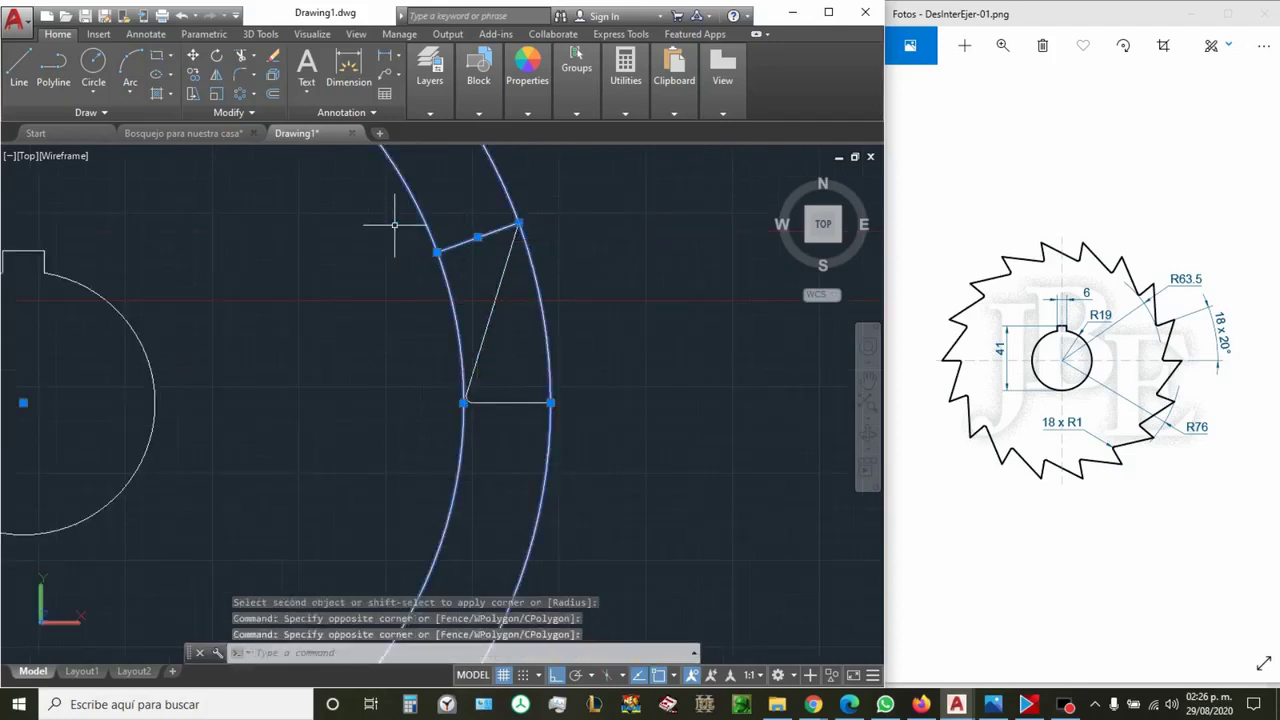
pyautogui.press('Delete')
# Select the slanted and horizontal tooth lines
pyautogui.scroll(-4, 523, 329)
pyautogui.scroll(1, 545, 310)
pyautogui.click(553, 293)
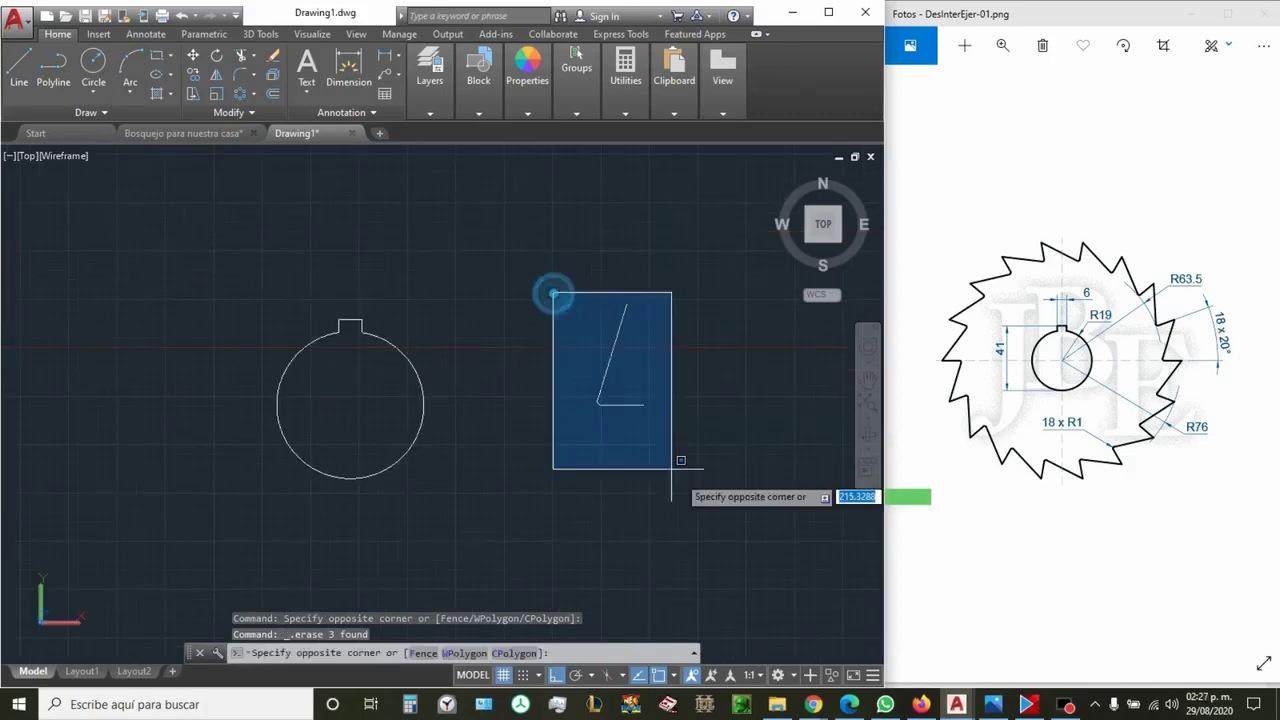
pyautogui.click(686, 484)
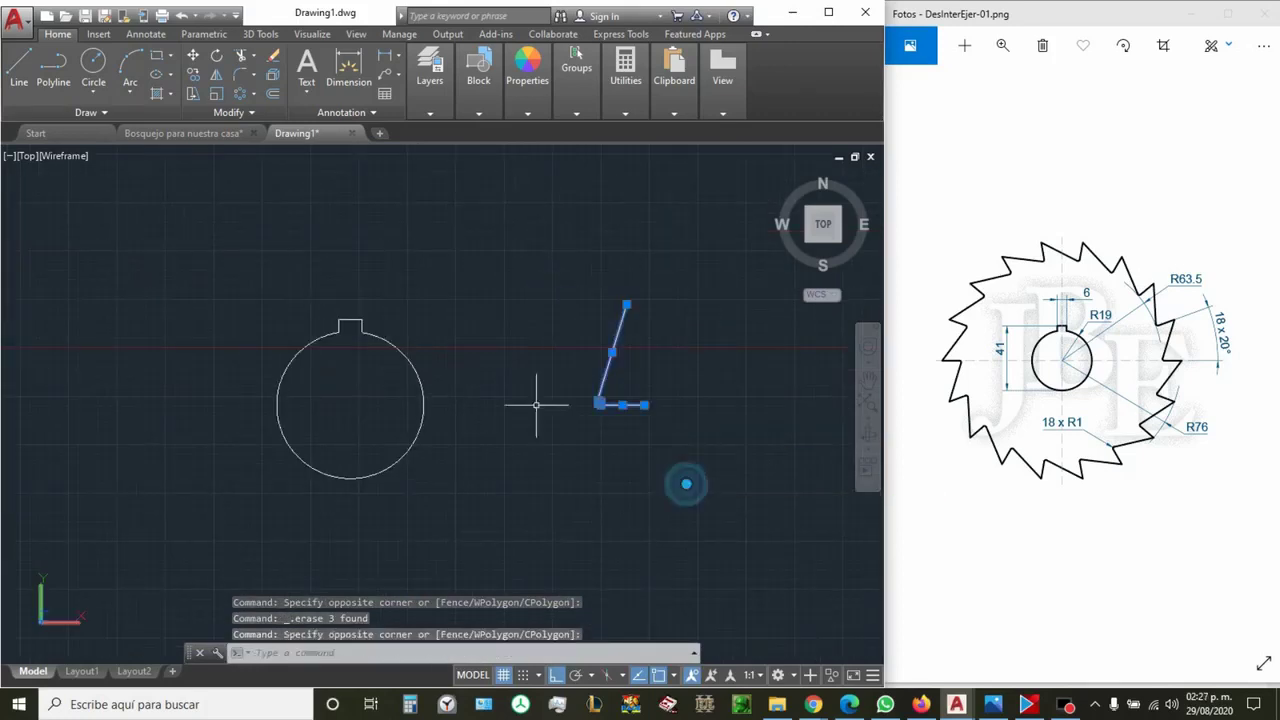
# Polar-array the tooth lines 18 times over 360° around the bore's centre
pyautogui.click(238, 96)
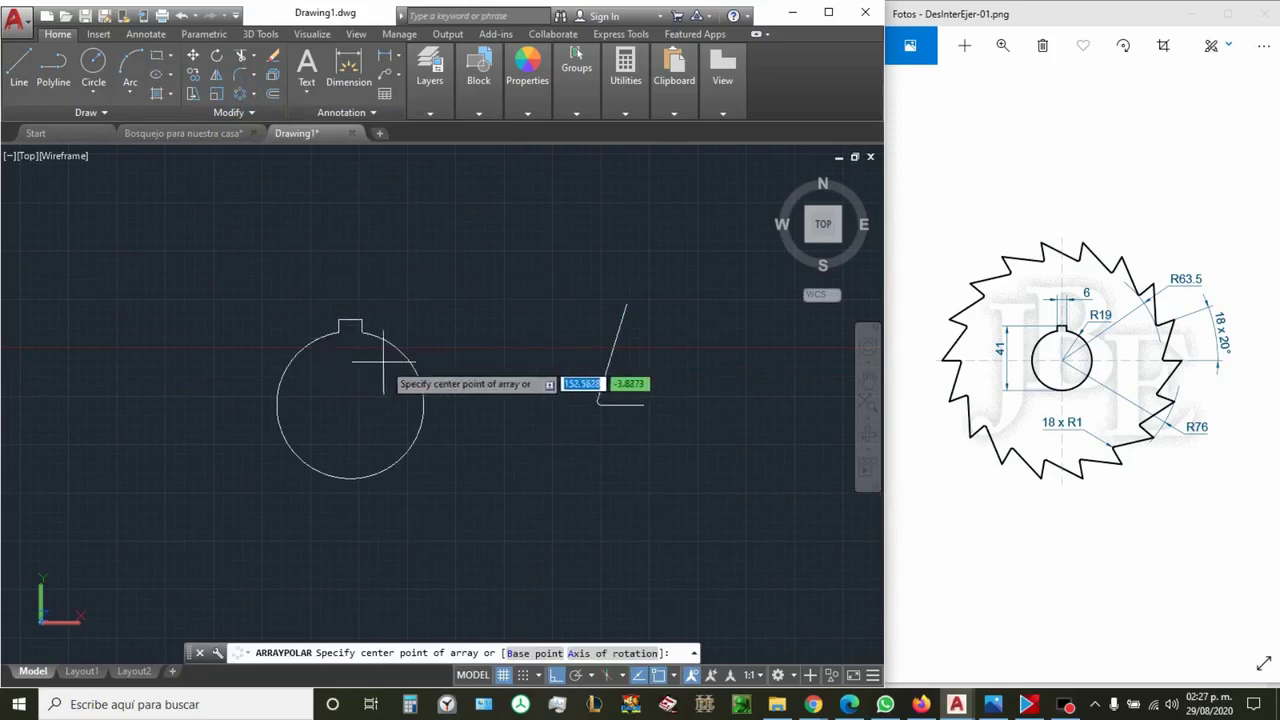
pyautogui.click(349, 404)
pyautogui.write('18')
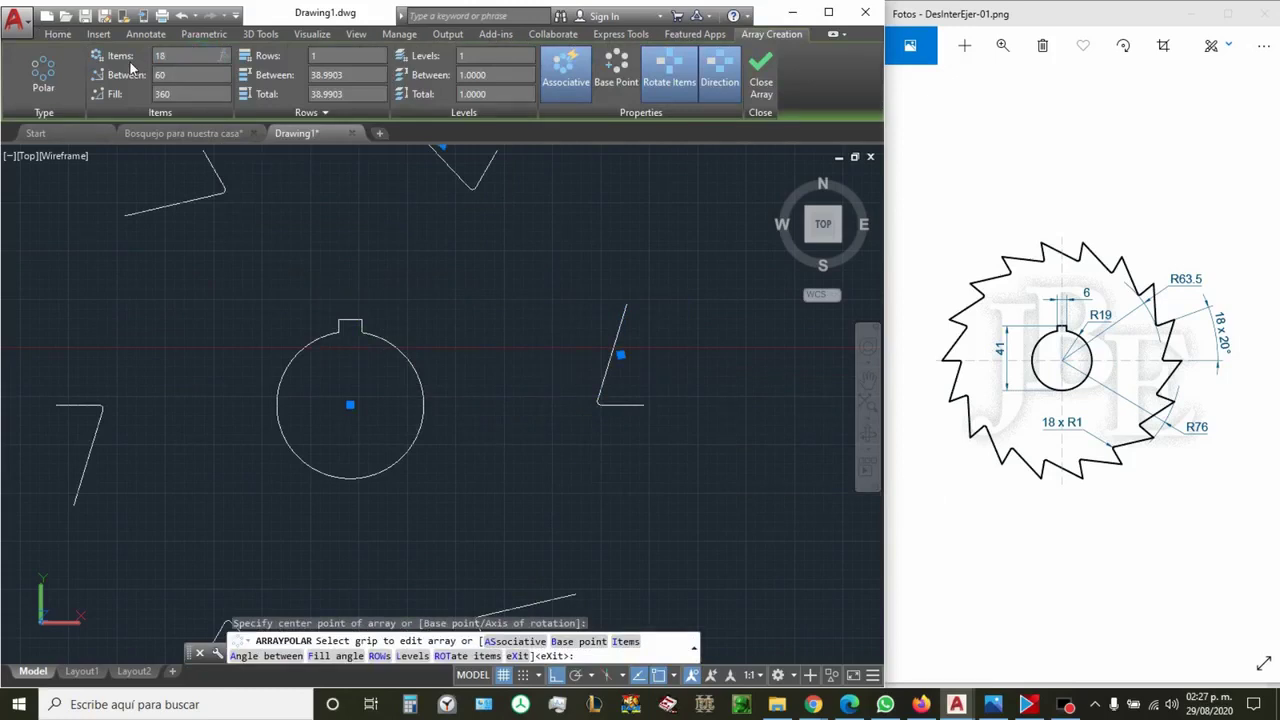
pyautogui.click(761, 88)
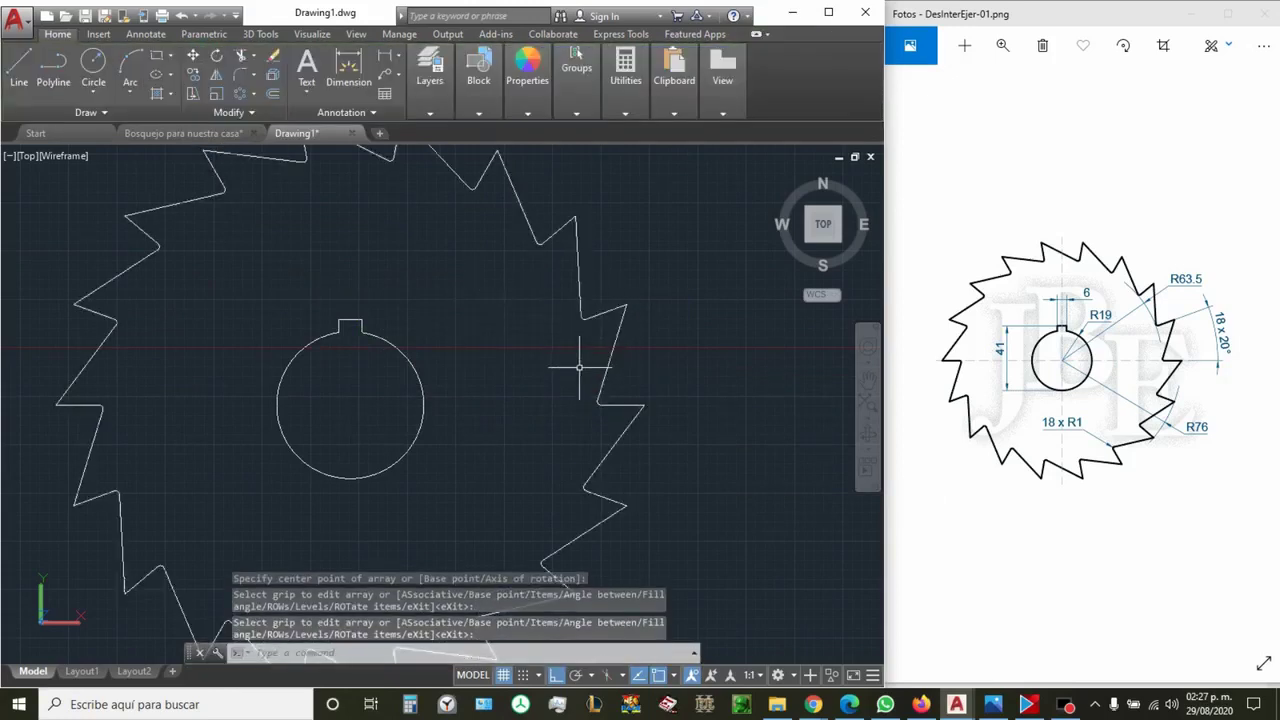
pyautogui.scroll(3, 577, 400)
pyautogui.scroll(-5, 577, 400)
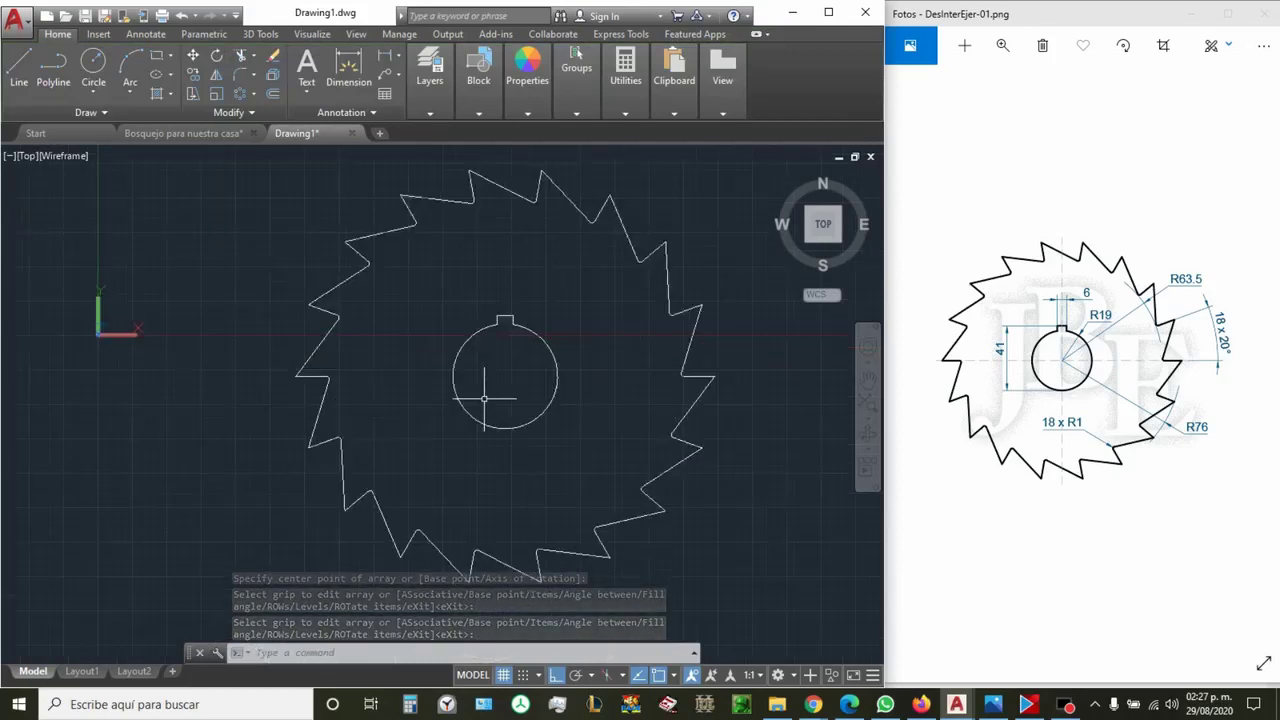
pyautogui.scroll(3, 486, 390)
pyautogui.scroll(-3, 350, 375)
pyautogui.scroll(1, 359, 382)
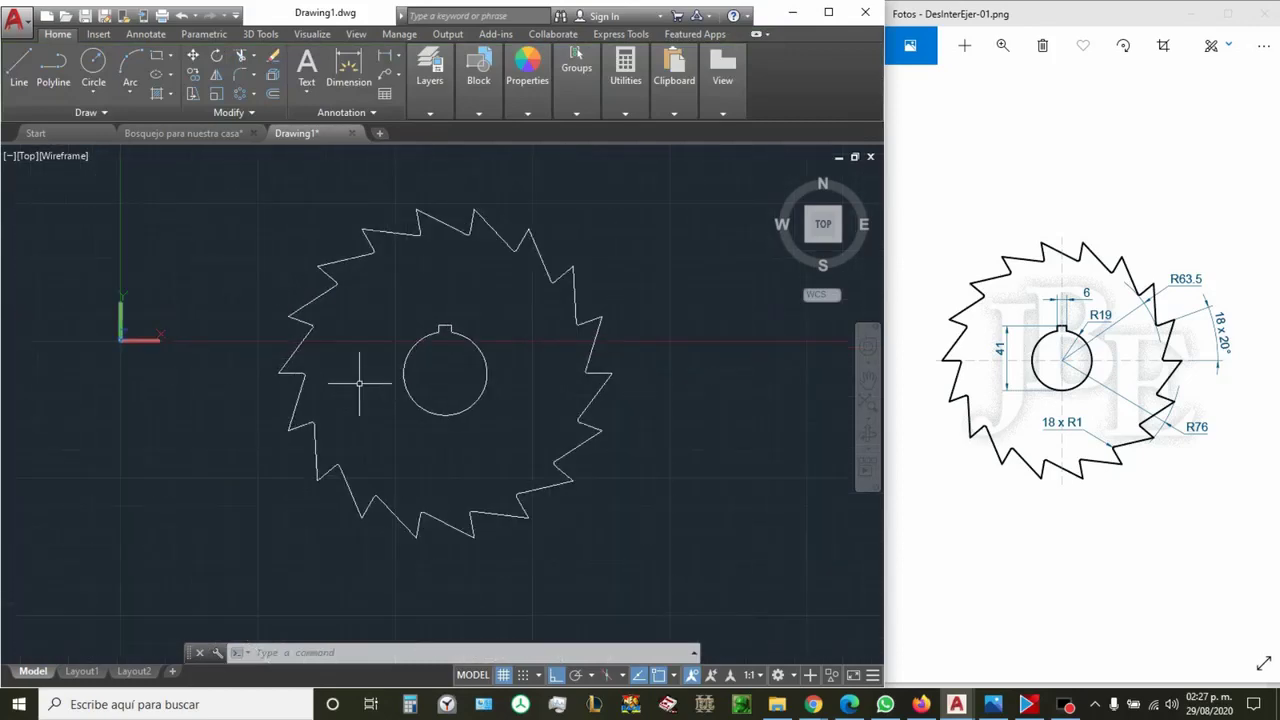